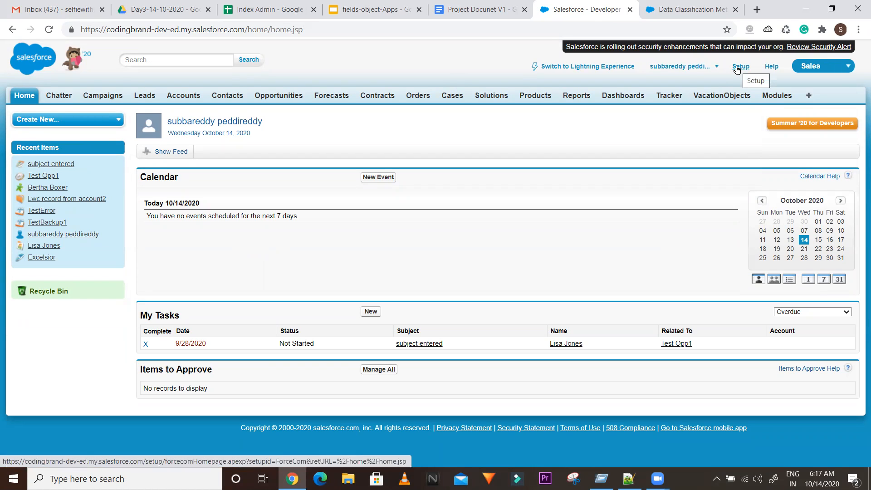
Step: Find the custom Objects page in Setup and start a new custom object
{"action": "left_click", "coordinate": [736, 68]}
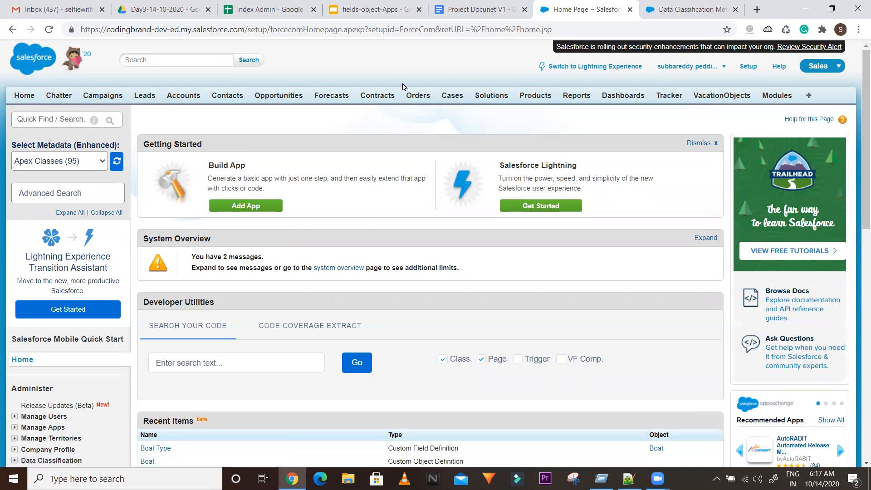
{"action": "left_click", "coordinate": [41, 120]}
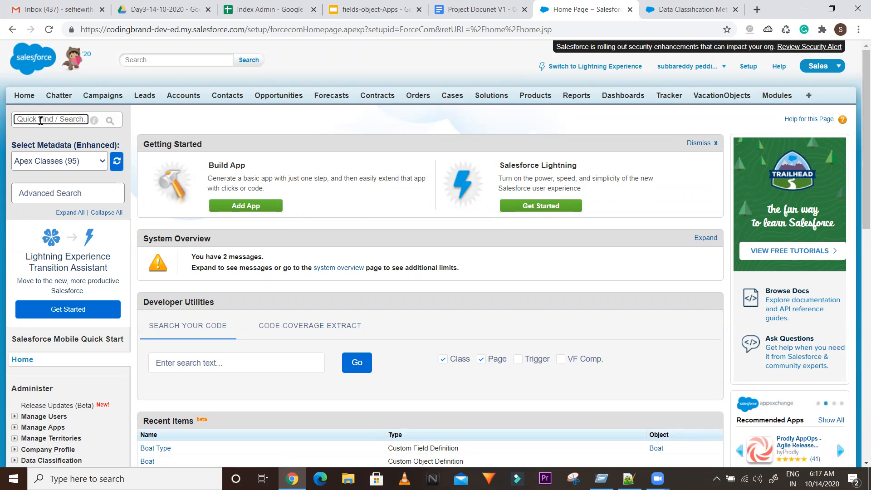
{"action": "type", "text": "objec"}
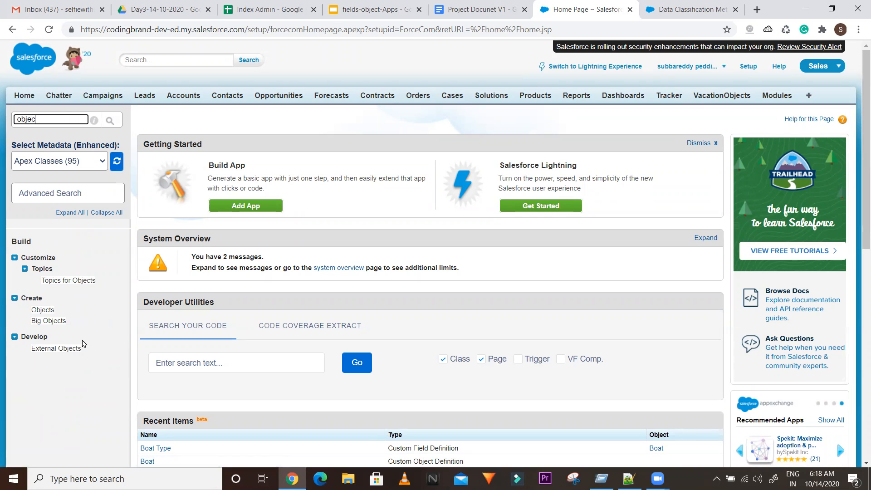
{"action": "left_click", "coordinate": [37, 310]}
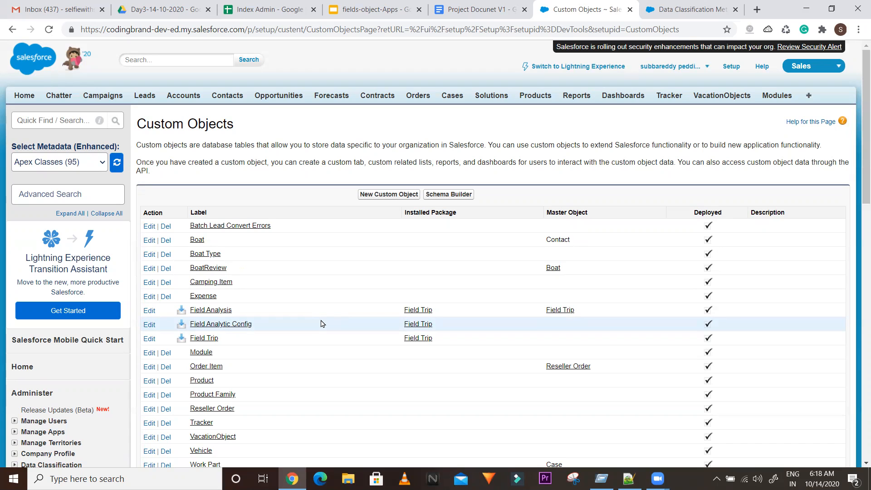
{"action": "left_click", "coordinate": [374, 194]}
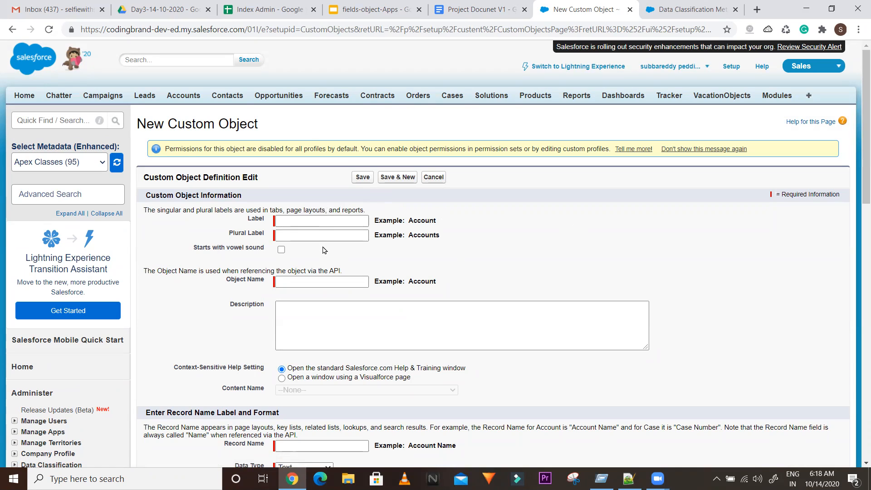
Step: Set the object's label to Shop and its plural label to Shops
{"action": "type", "text": "Shop"}
{"action": "left_click_drag", "start_coordinate": [307, 220], "coordinate": [257, 225]}
{"action": "key", "text": "ctrl+c"}
{"action": "left_click", "coordinate": [277, 235]}
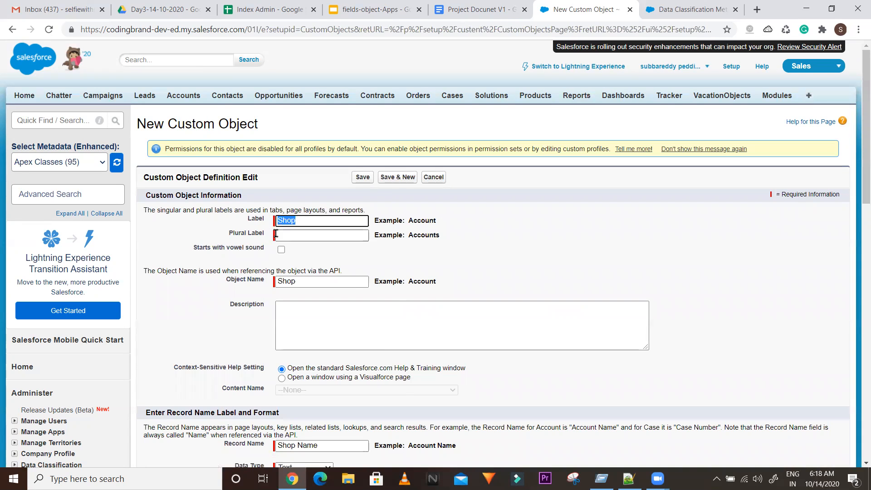
{"action": "key", "text": "ctrl+v"}
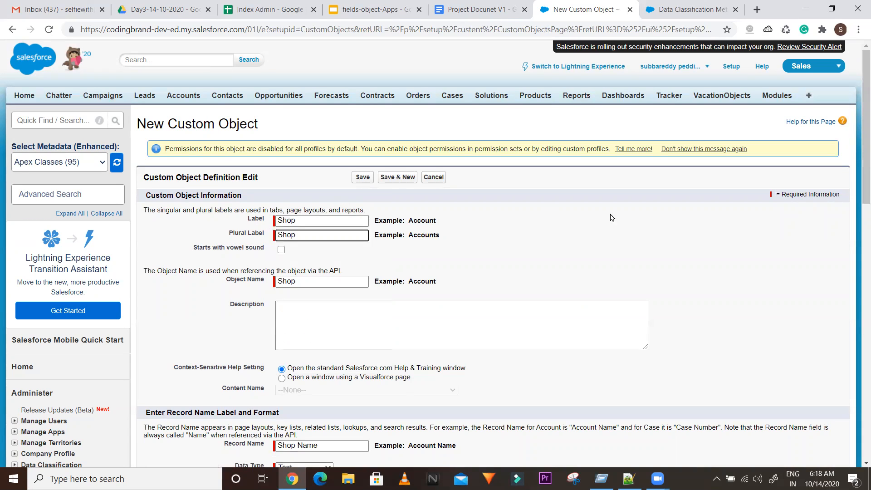
{"action": "left_click", "coordinate": [635, 247]}
{"action": "left_click", "coordinate": [311, 236]}
{"action": "type", "text": "s"}
{"action": "left_click", "coordinate": [431, 262]}
Step: Enter the object description "This object will be used to store the shop information"
{"action": "left_click_drag", "start_coordinate": [863, 159], "coordinate": [859, 193]}
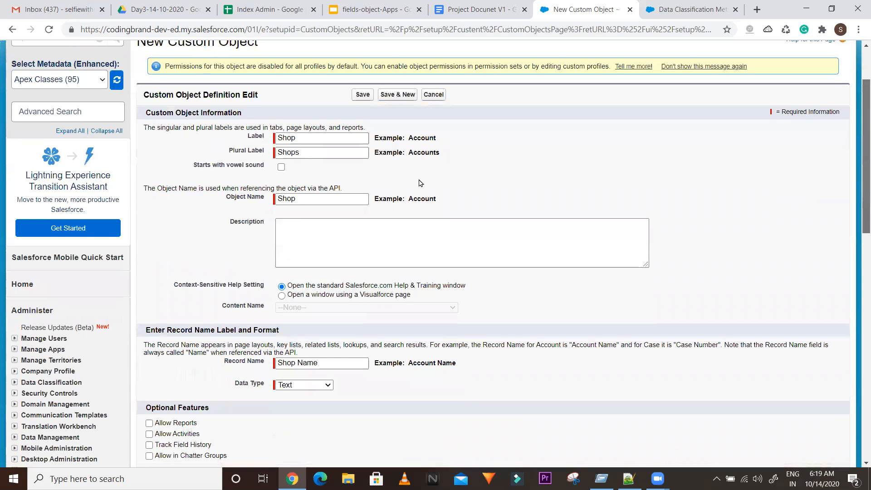
{"action": "scroll", "coordinate": [299, 206], "scroll_direction": "down", "scroll_amount": 1}
{"action": "left_click", "coordinate": [299, 206]}
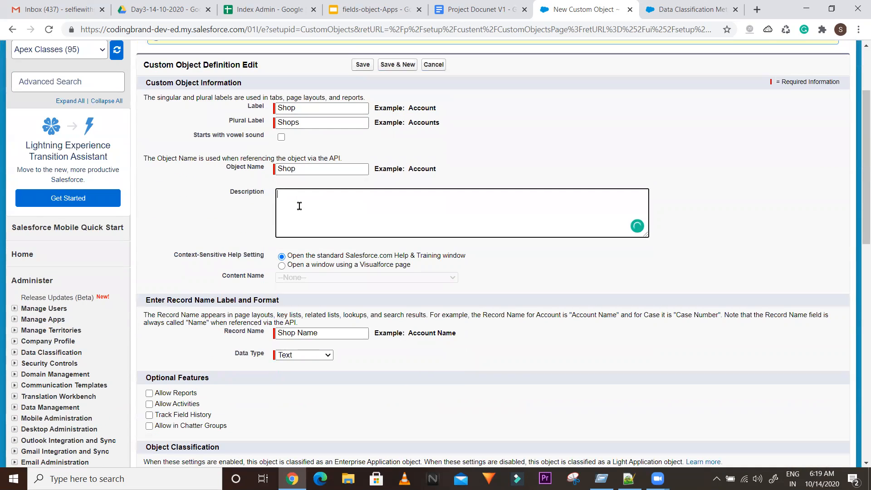
{"action": "type", "text": "This"}
{"action": "type", "text": " object w"}
{"action": "type", "text": "ill "}
{"action": "type", "text": "be used t"}
{"action": "type", "text": "o "}
{"action": "type", "text": "hol"}
{"action": "key", "text": "BackSpace"}
{"action": "key", "text": "BackSpace"}
{"action": "key", "text": "BackSpace"}
{"action": "type", "text": "store the"}
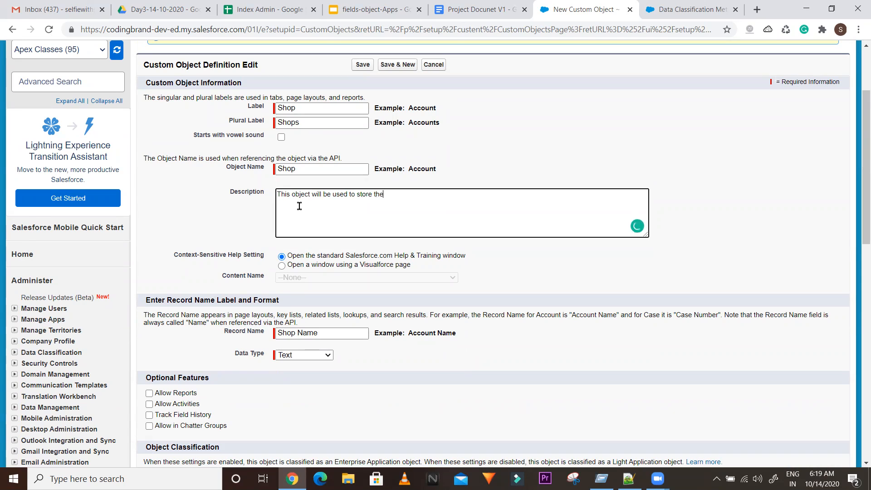
{"action": "type", "text": " shop information"}
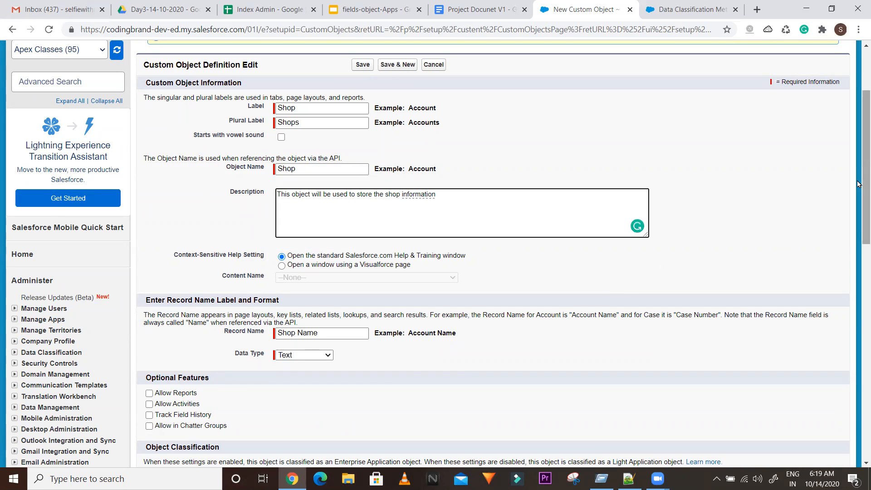
Step: Replace the object's record name with Shop Id
{"action": "scroll", "coordinate": [857, 184], "scroll_direction": "down", "scroll_amount": 2}
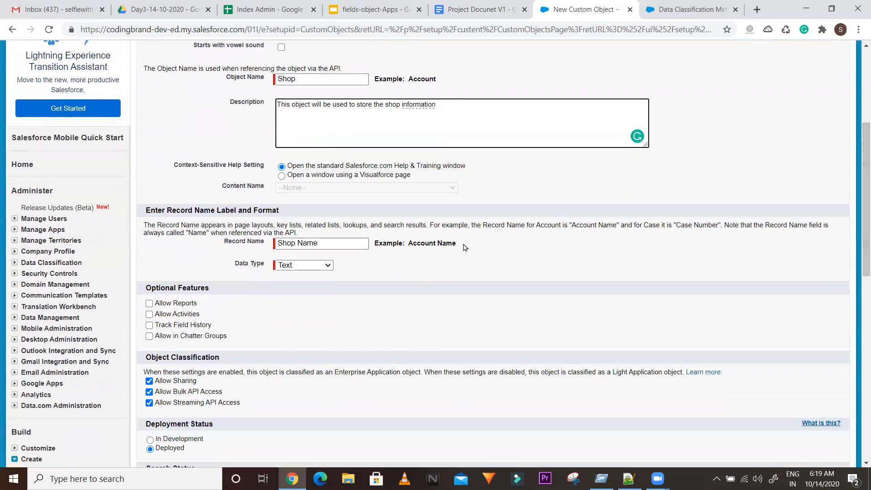
{"action": "left_click_drag", "start_coordinate": [224, 242], "coordinate": [272, 249]}
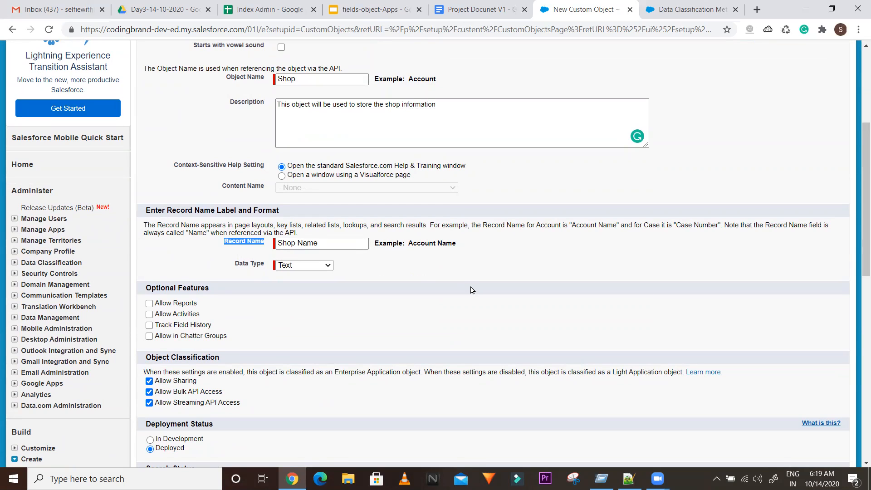
{"action": "left_click_drag", "start_coordinate": [324, 242], "coordinate": [274, 240]}
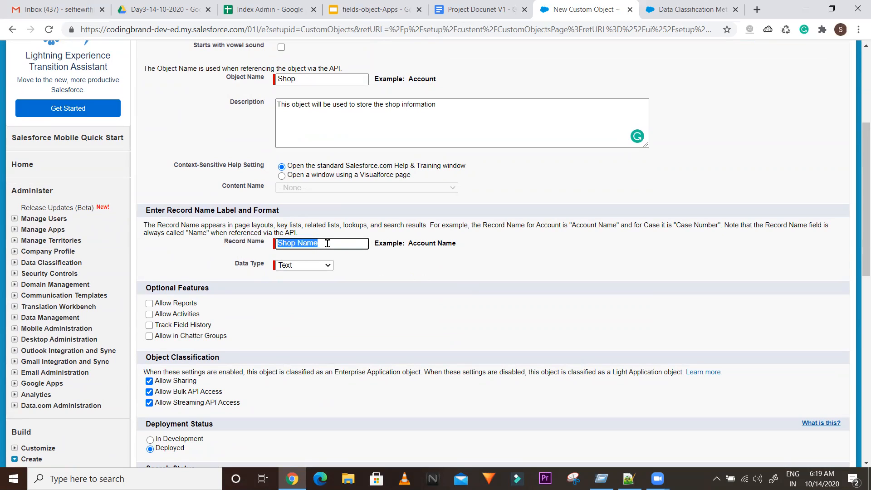
{"action": "left_click", "coordinate": [369, 264]}
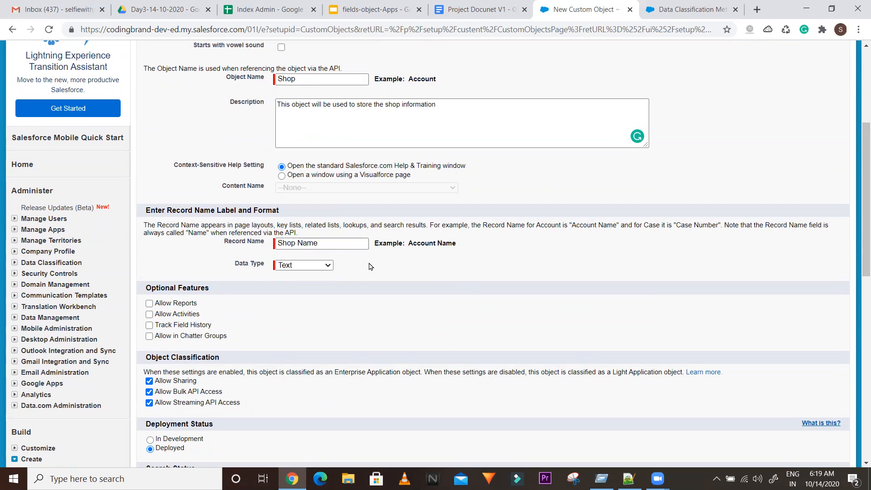
{"action": "left_click_drag", "start_coordinate": [324, 240], "coordinate": [273, 243]}
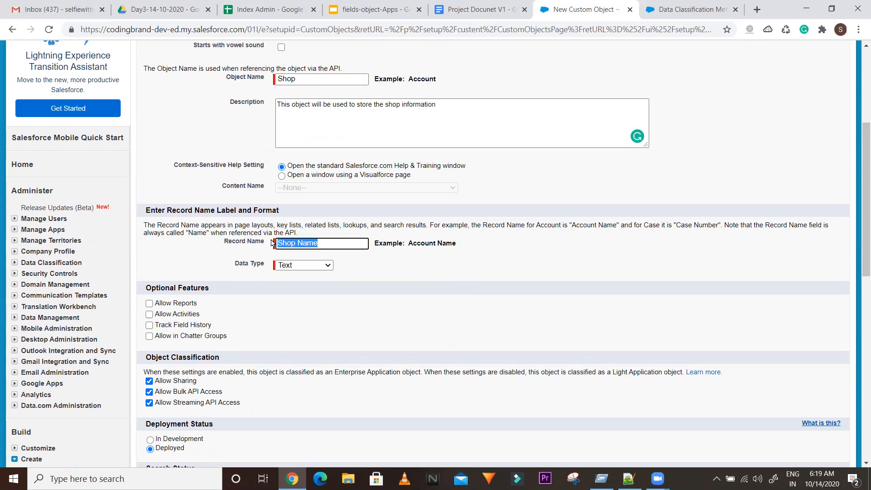
{"action": "left_click", "coordinate": [396, 263]}
{"action": "left_click_drag", "start_coordinate": [327, 243], "coordinate": [275, 241]}
{"action": "key", "text": "BackSpace"}
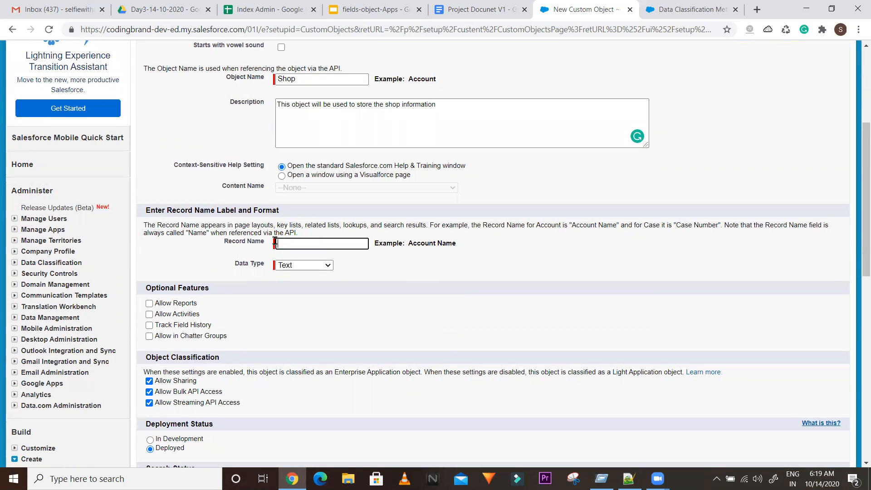
{"action": "type", "text": "SHOP"}
{"action": "key", "text": "BackSpace"}
{"action": "key", "text": "BackSpace"}
{"action": "key", "text": "BackSpace"}
{"action": "type", "text": "shop"}
{"action": "key", "text": "BackSpace"}
{"action": "key", "text": "BackSpace"}
{"action": "key", "text": "BackSpace"}
{"action": "key", "text": "BackSpace"}
{"action": "key", "text": "BackSpace"}
{"action": "type", "text": "op"}
{"action": "key", "text": "BackSpace"}
{"action": "key", "text": "BackSpace"}
{"action": "type", "text": "hop Id"}
{"action": "left_click", "coordinate": [362, 272]}
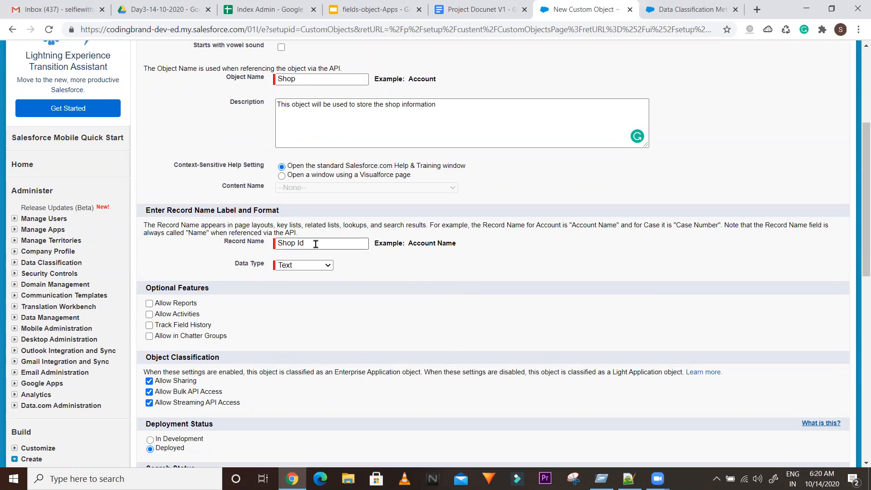
Step: Set the data type of the record name to Auto Number
{"action": "left_click", "coordinate": [319, 267]}
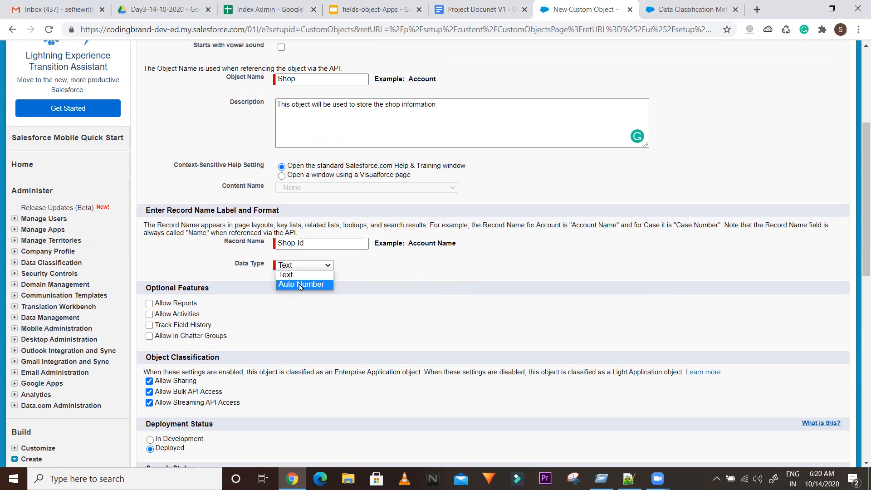
{"action": "left_click", "coordinate": [222, 243]}
{"action": "left_click_drag", "start_coordinate": [221, 243], "coordinate": [266, 245]}
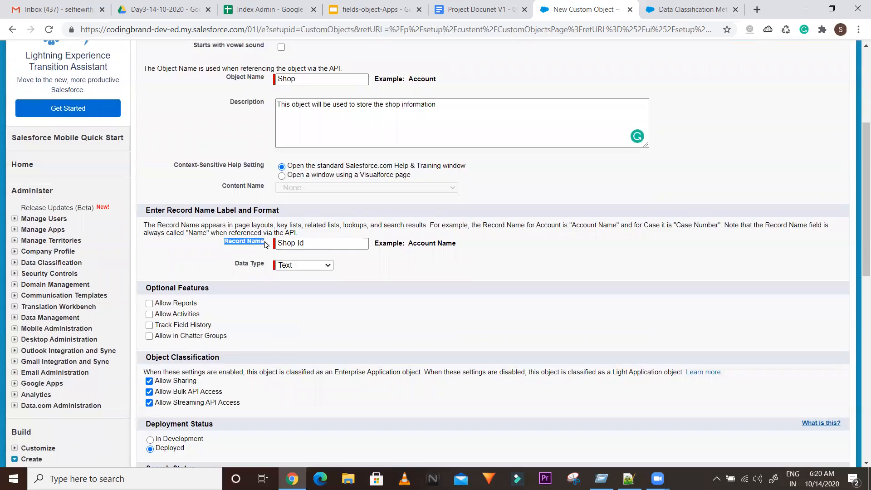
{"action": "left_click", "coordinate": [304, 265]}
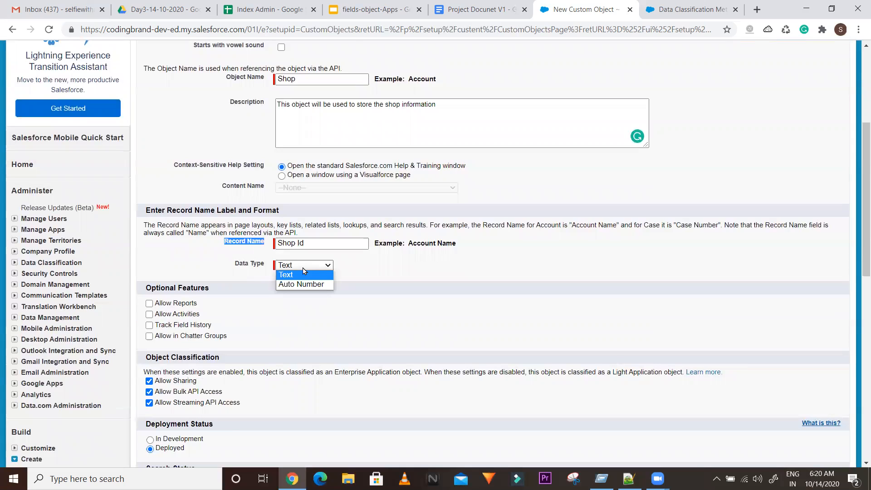
{"action": "left_click", "coordinate": [295, 284]}
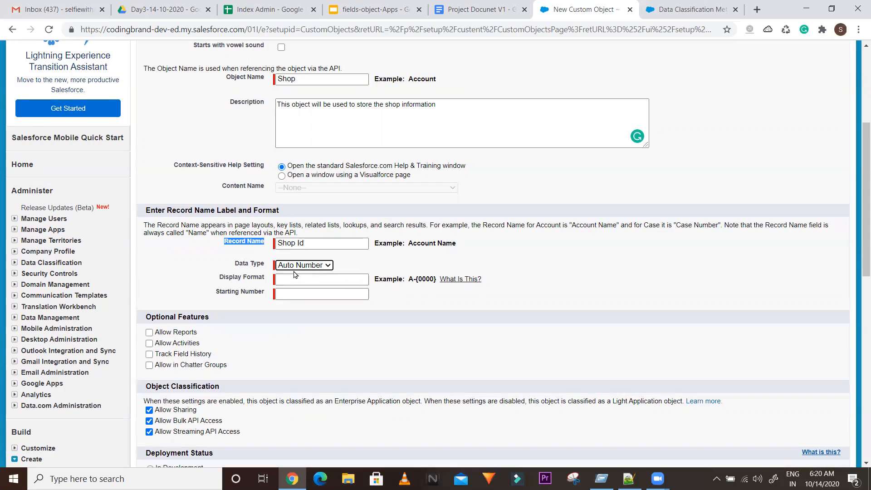
{"action": "left_click", "coordinate": [298, 268]}
{"action": "left_click", "coordinate": [291, 276]}
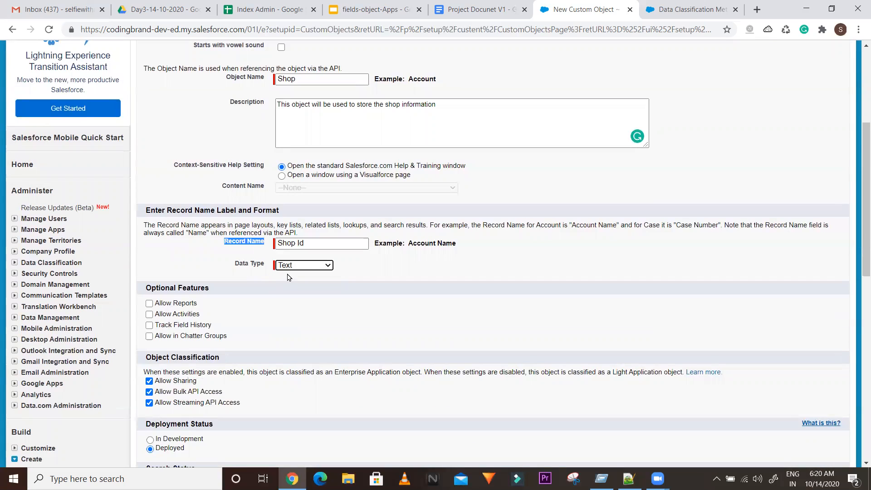
{"action": "left_click", "coordinate": [302, 266]}
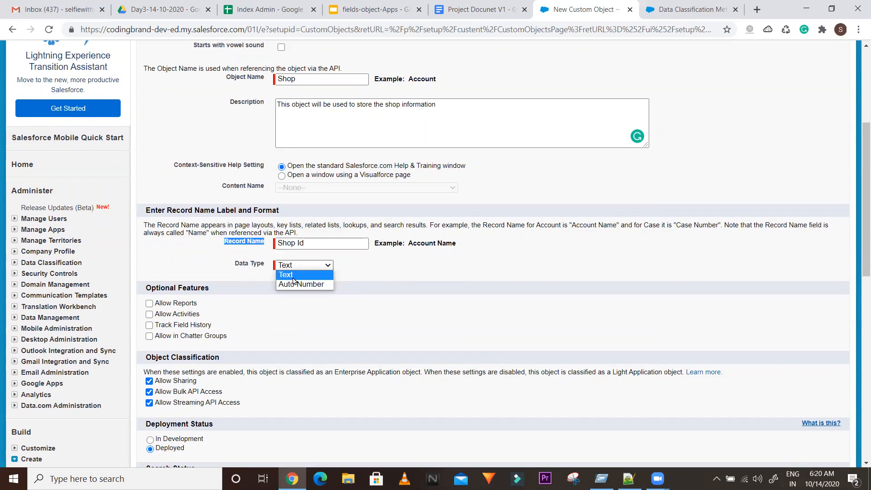
{"action": "left_click", "coordinate": [292, 283]}
Step: Set the auto number's display format to SI-{00000} and its starting number to 1
{"action": "left_click", "coordinate": [289, 279]}
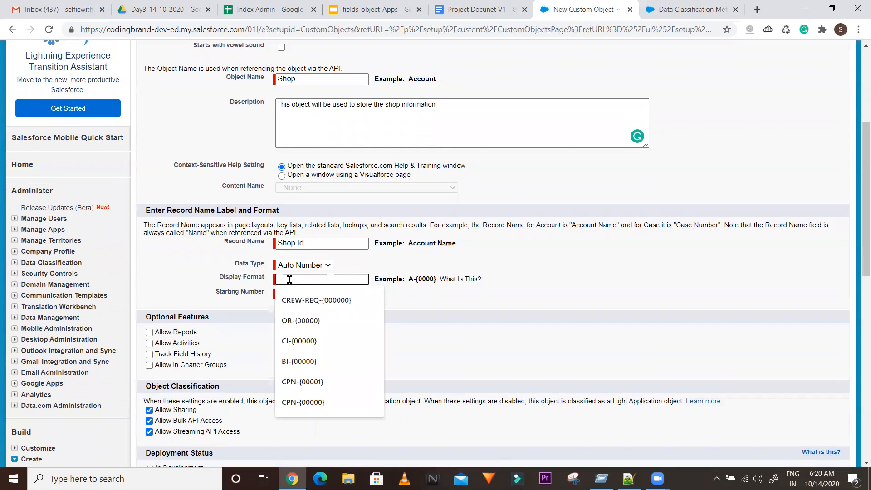
{"action": "type", "text": "SH"}
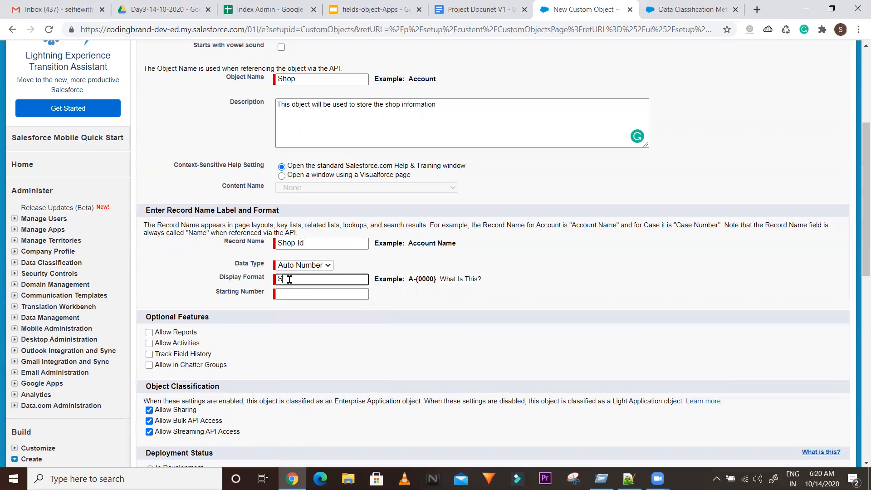
{"action": "key", "text": "BackSpace"}
{"action": "key", "text": "BackSpace"}
{"action": "type", "text": "sh"}
{"action": "key", "text": "BackSpace"}
{"action": "key", "text": "BackSpace"}
{"action": "type", "text": "SI-"}
{"action": "type", "text": "{00000}0"}
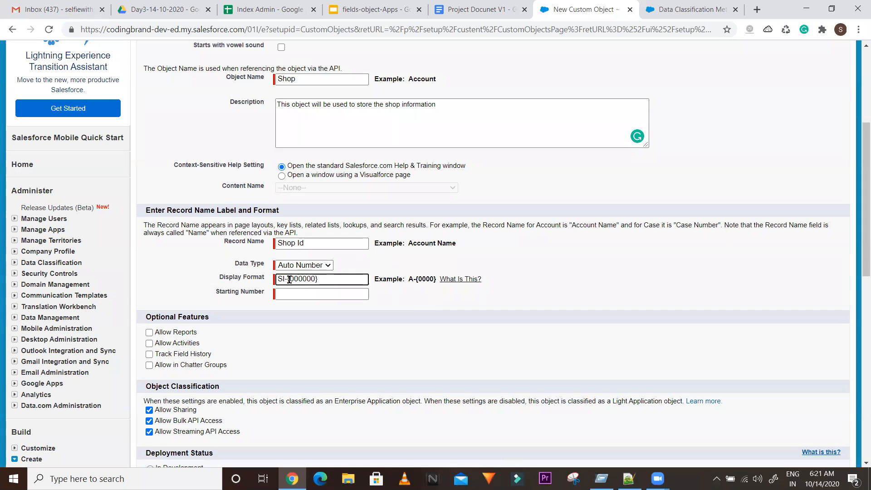
{"action": "key", "text": "BackSpace"}
{"action": "left_click", "coordinate": [327, 289]}
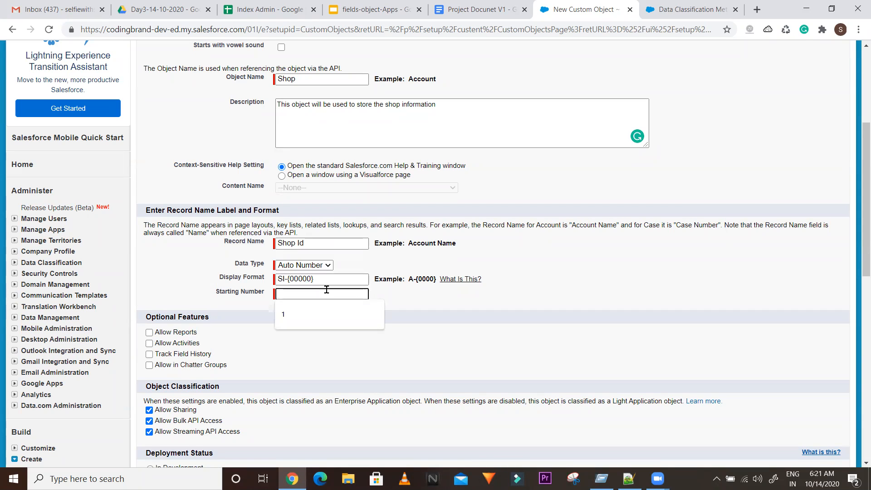
{"action": "type", "text": "1"}
{"action": "left_click", "coordinate": [484, 304]}
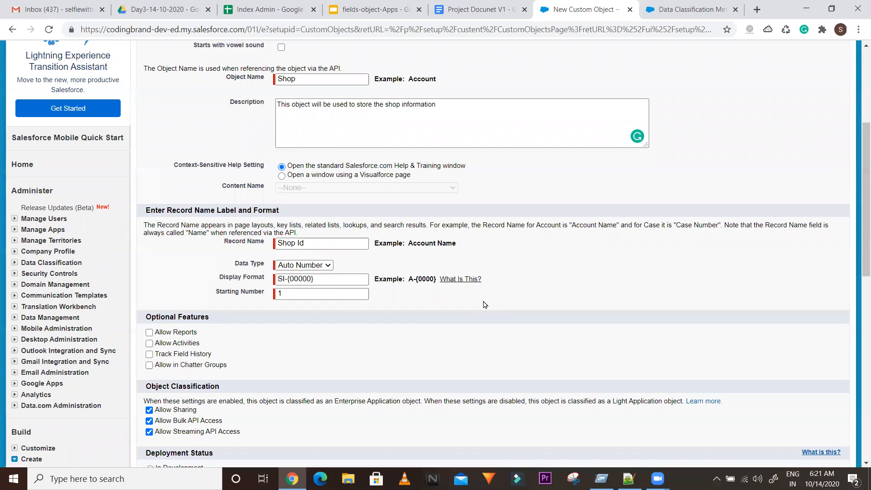
Step: Examine the new object's optional features, object classification, deployment status, search status and creation options
{"action": "left_click_drag", "start_coordinate": [858, 177], "coordinate": [858, 213]}
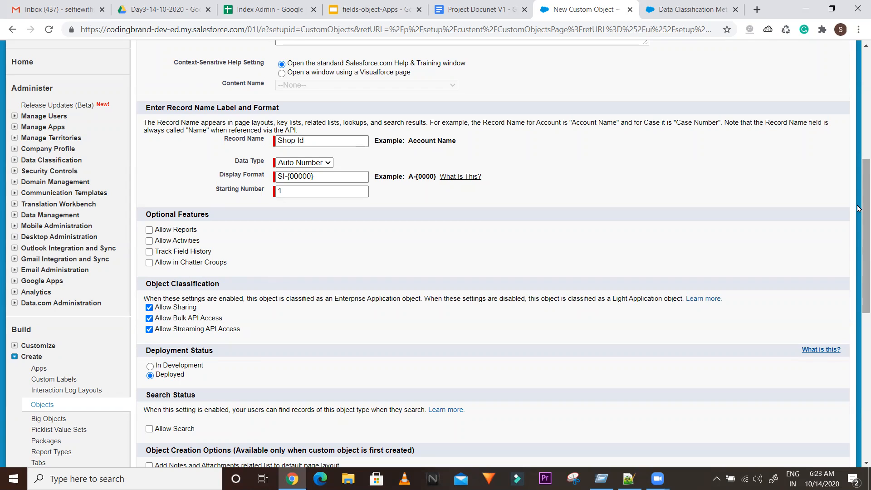
{"action": "right_click", "coordinate": [858, 220]}
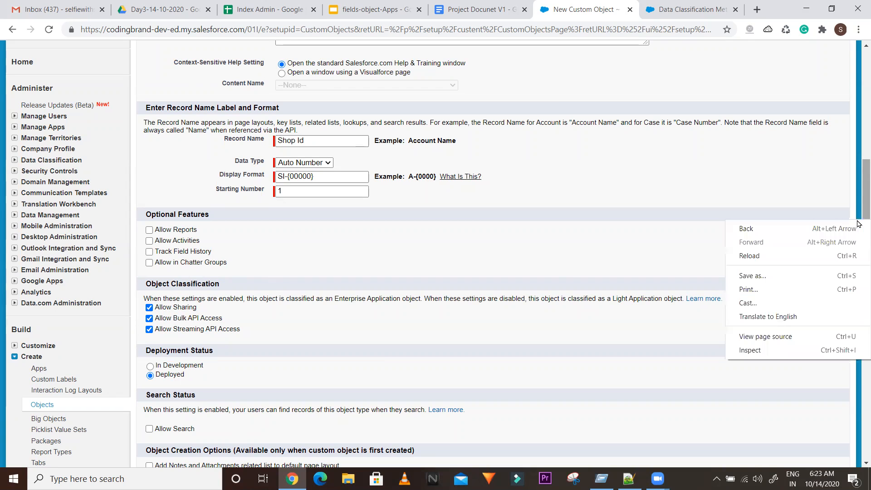
{"action": "left_click", "coordinate": [271, 246]}
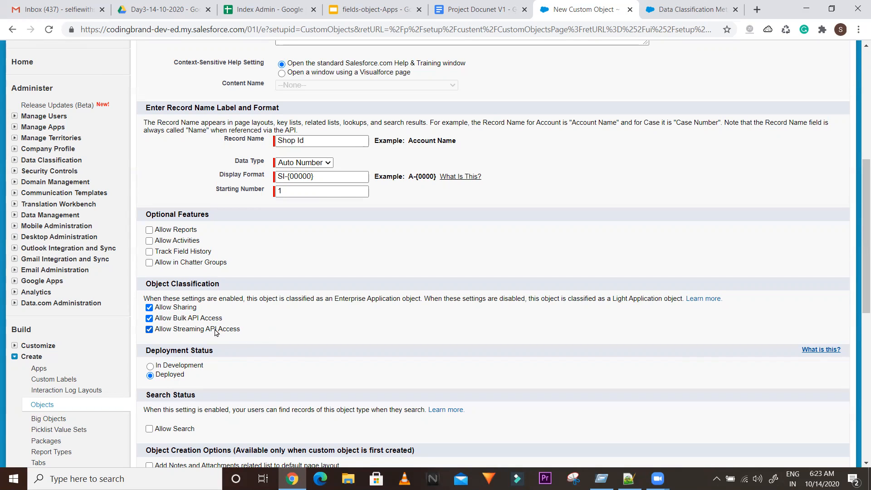
{"action": "left_click_drag", "start_coordinate": [859, 209], "coordinate": [858, 234]}
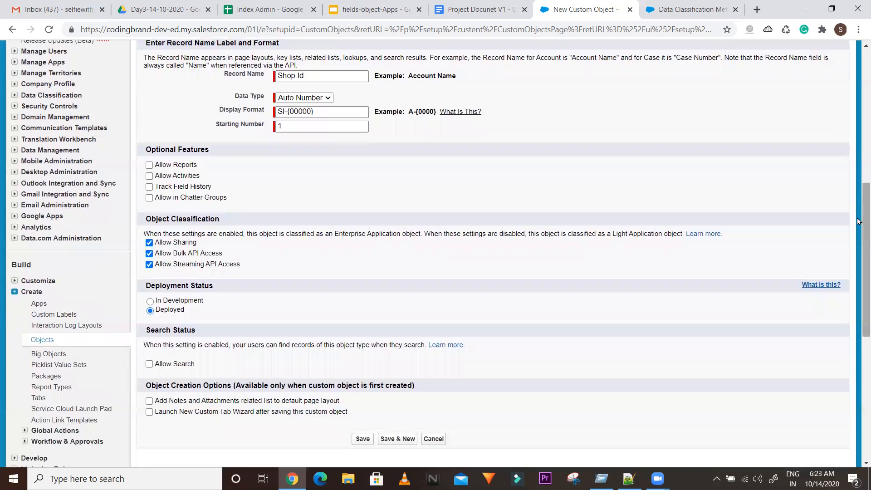
Step: Open the Accounts page in a new browser tab, keeping the custom object form open
{"action": "scroll", "coordinate": [858, 220], "scroll_direction": "up", "scroll_amount": 8}
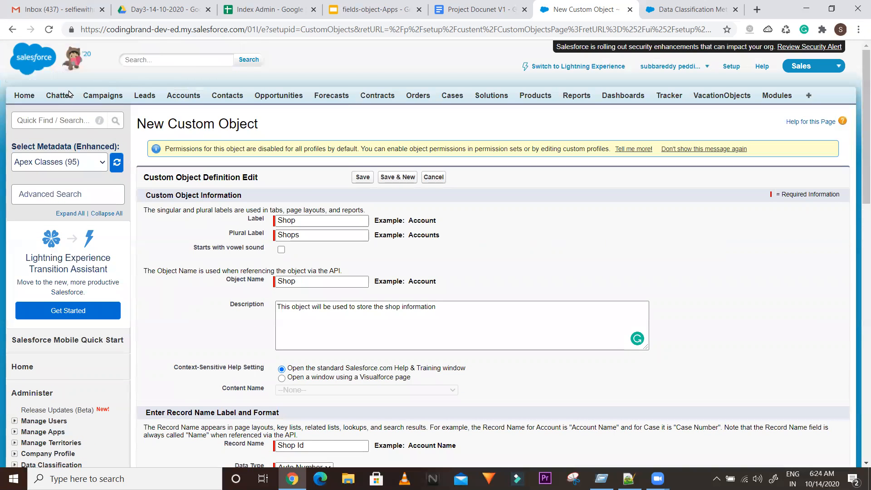
{"action": "right_click", "coordinate": [167, 98]}
{"action": "left_click", "coordinate": [212, 105]}
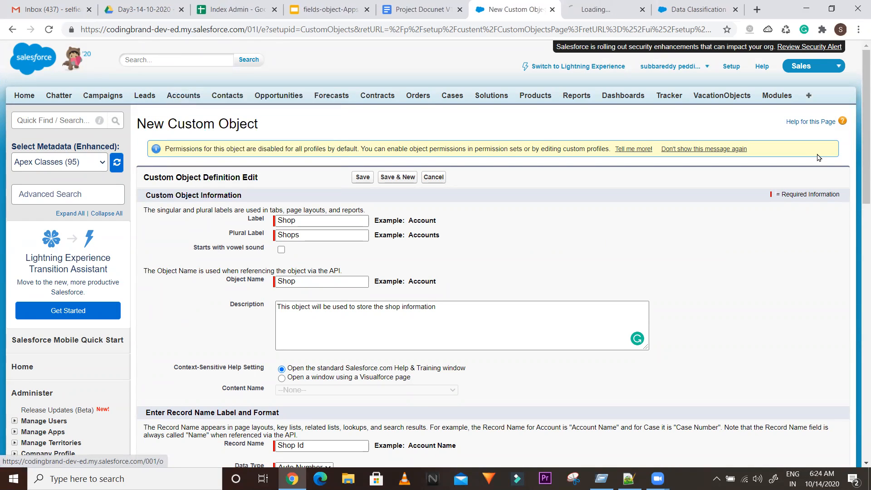
Step: Review the new Shop object's definition, from its labels and Shop Id record name format down to its creation options
{"action": "scroll", "coordinate": [857, 139], "scroll_direction": "down", "scroll_amount": 11}
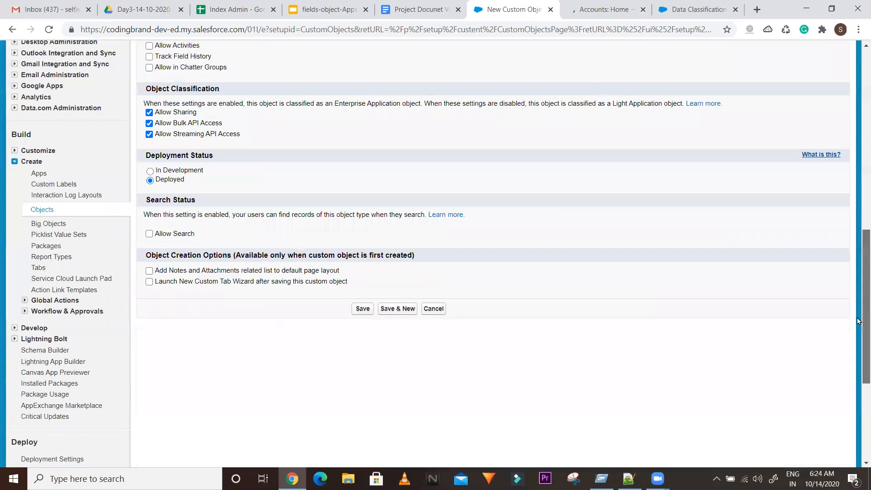
{"action": "scroll", "coordinate": [320, 374], "scroll_direction": "up", "scroll_amount": 2}
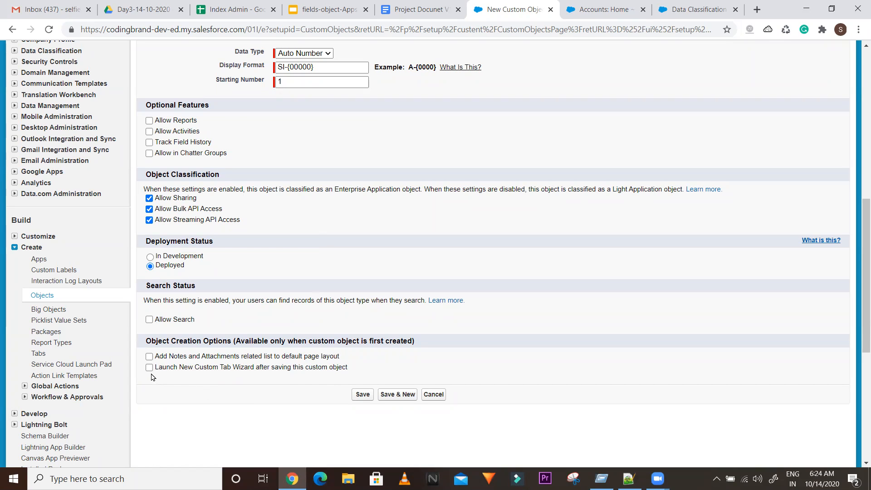
{"action": "left_click_drag", "start_coordinate": [858, 255], "coordinate": [858, 140]}
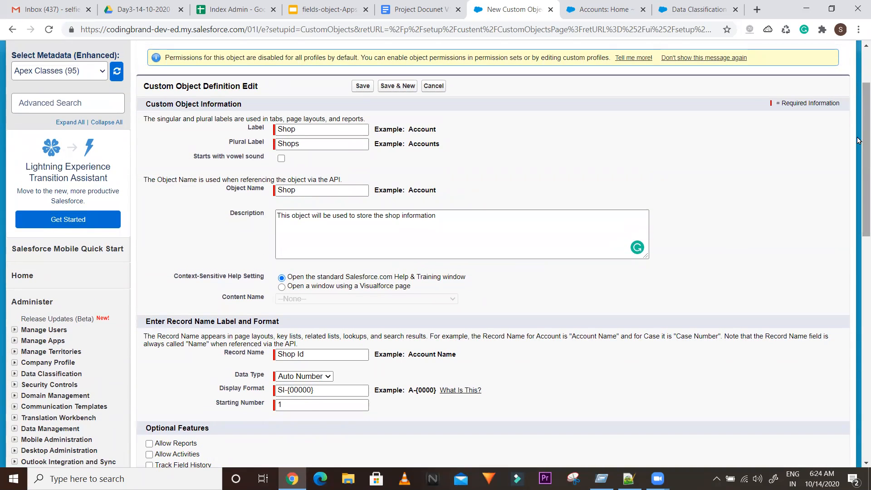
{"action": "left_click_drag", "start_coordinate": [858, 142], "coordinate": [857, 208]}
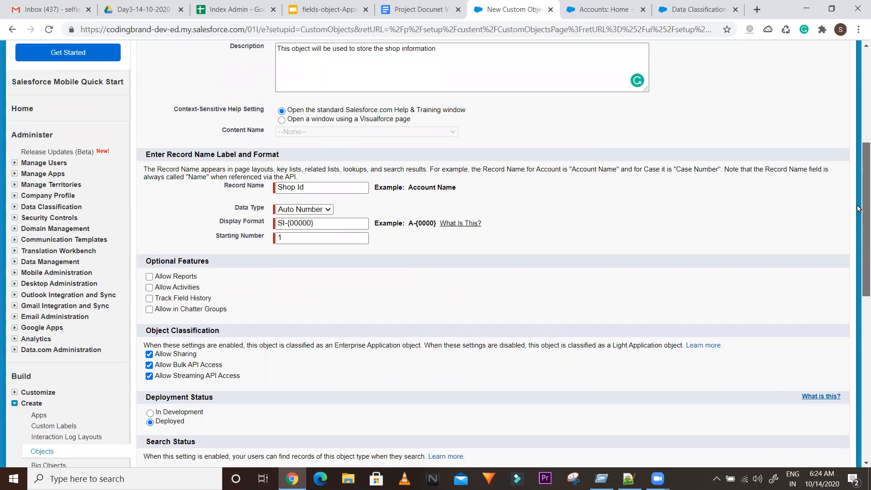
{"action": "left_click_drag", "start_coordinate": [857, 208], "coordinate": [857, 209]}
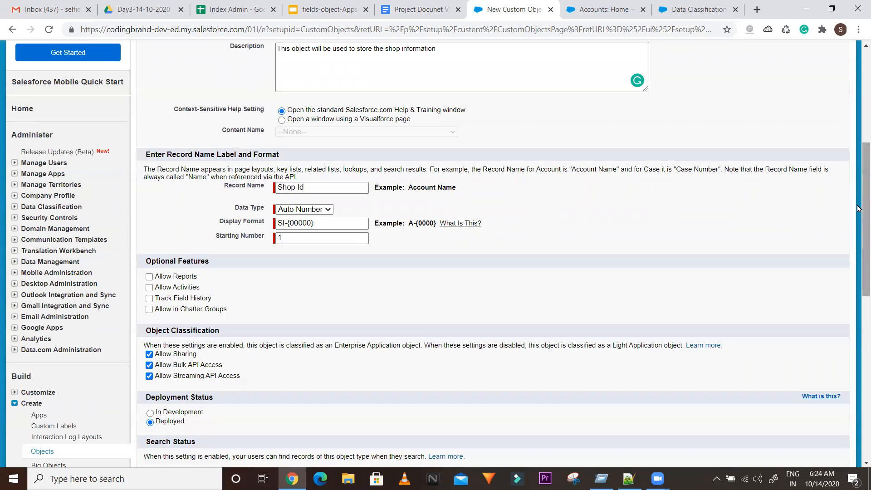
{"action": "left_click_drag", "start_coordinate": [858, 207], "coordinate": [857, 185]}
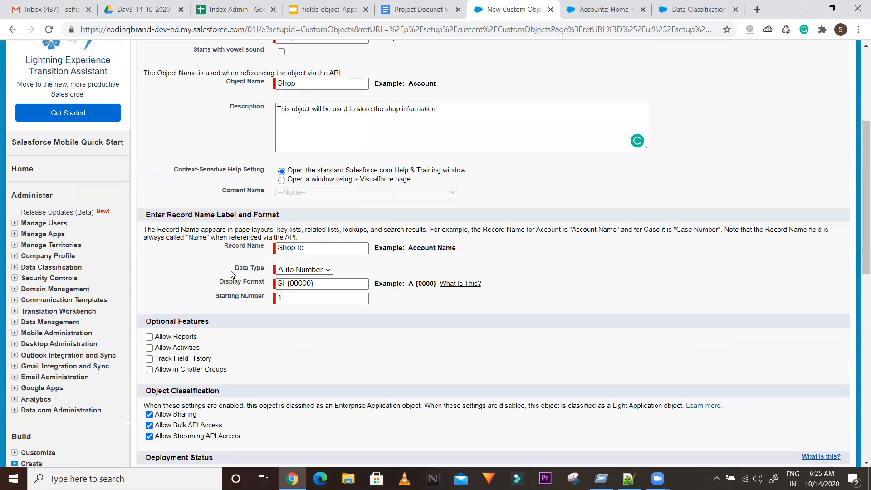
{"action": "left_click", "coordinate": [283, 246]}
{"action": "left_click_drag", "start_coordinate": [303, 247], "coordinate": [279, 244]}
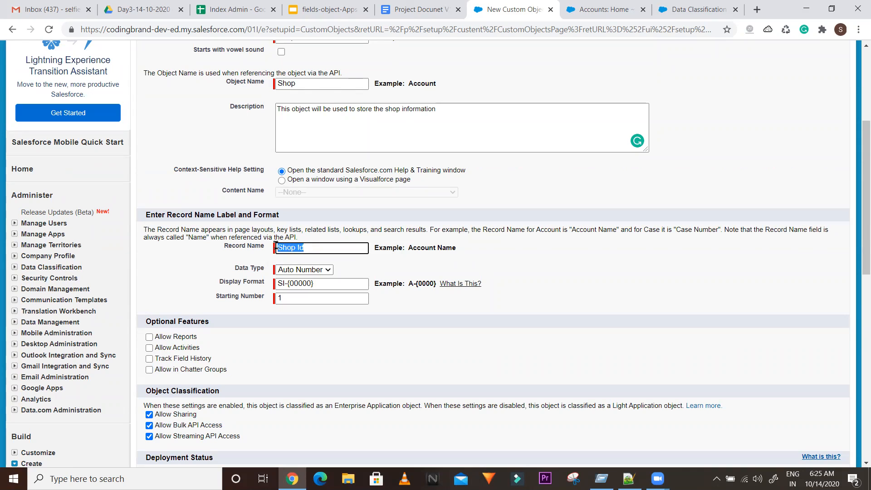
{"action": "left_click", "coordinate": [254, 256]}
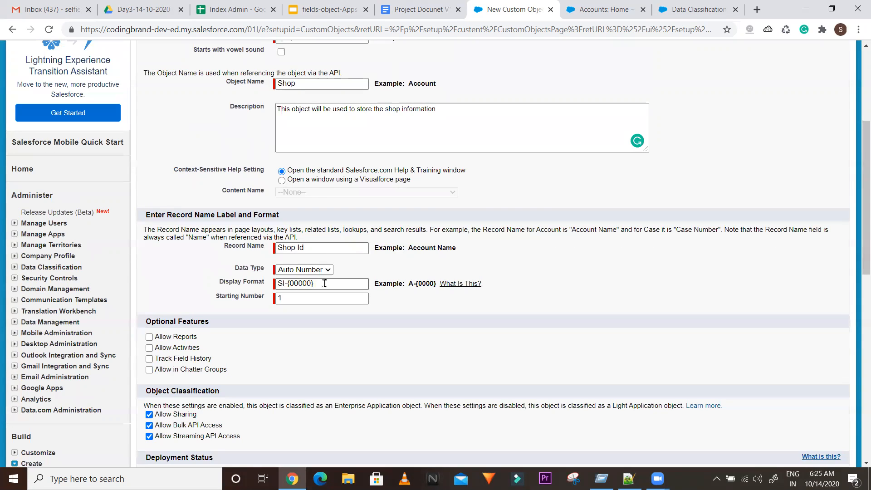
Step: Allow search for the new Shop object
{"action": "left_click_drag", "start_coordinate": [858, 175], "coordinate": [858, 209]}
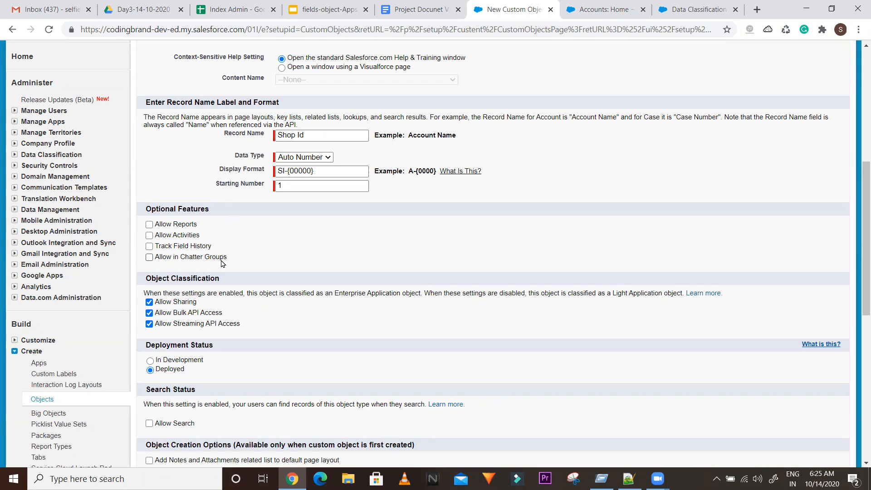
{"action": "left_click_drag", "start_coordinate": [857, 178], "coordinate": [857, 224]}
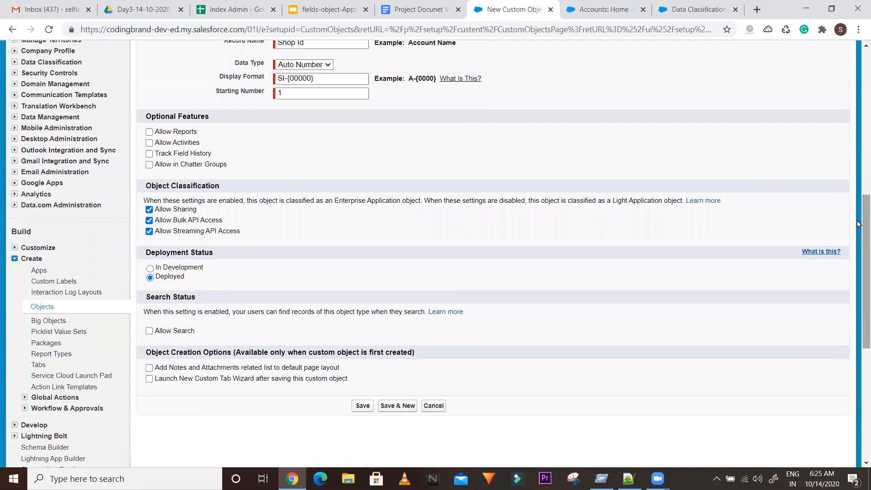
{"action": "left_click", "coordinate": [149, 331]}
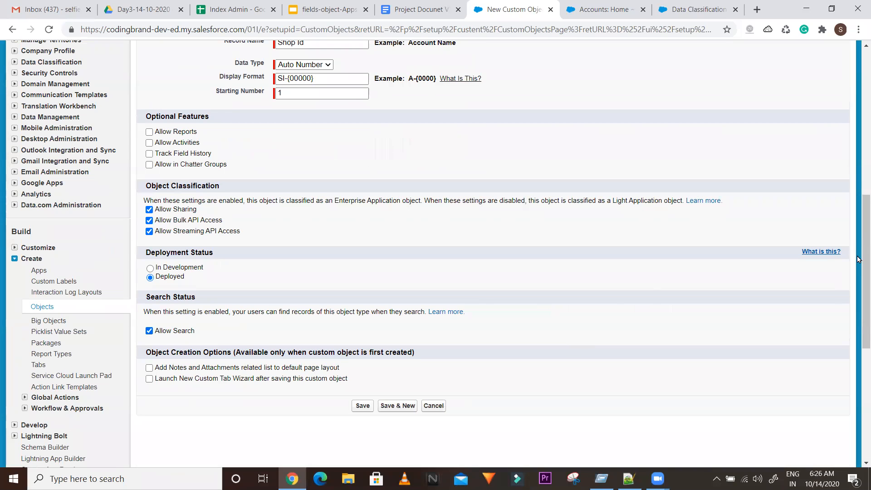
Step: Check the Shop object's settings once more and save the new custom object
{"action": "scroll", "coordinate": [858, 261], "scroll_direction": "up", "scroll_amount": 1}
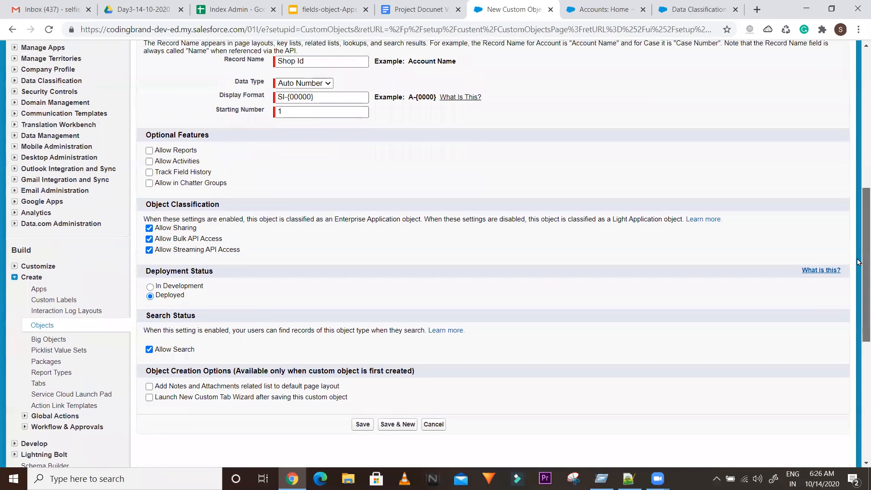
{"action": "scroll", "coordinate": [858, 260], "scroll_direction": "up", "scroll_amount": 4}
{"action": "scroll", "coordinate": [859, 277], "scroll_direction": "down", "scroll_amount": 5}
{"action": "left_click_drag", "start_coordinate": [831, 83], "coordinate": [858, 227]}
{"action": "scroll", "coordinate": [857, 225], "scroll_direction": "down", "scroll_amount": 1}
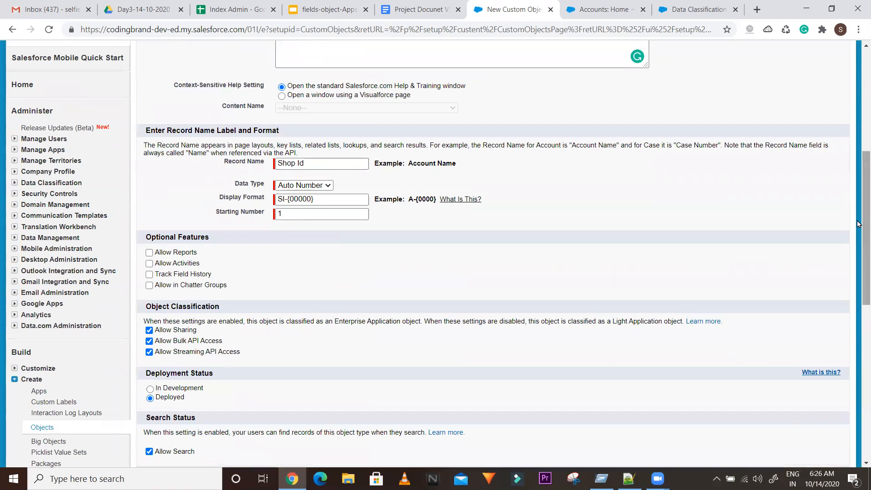
{"action": "scroll", "coordinate": [858, 221], "scroll_direction": "down", "scroll_amount": 6}
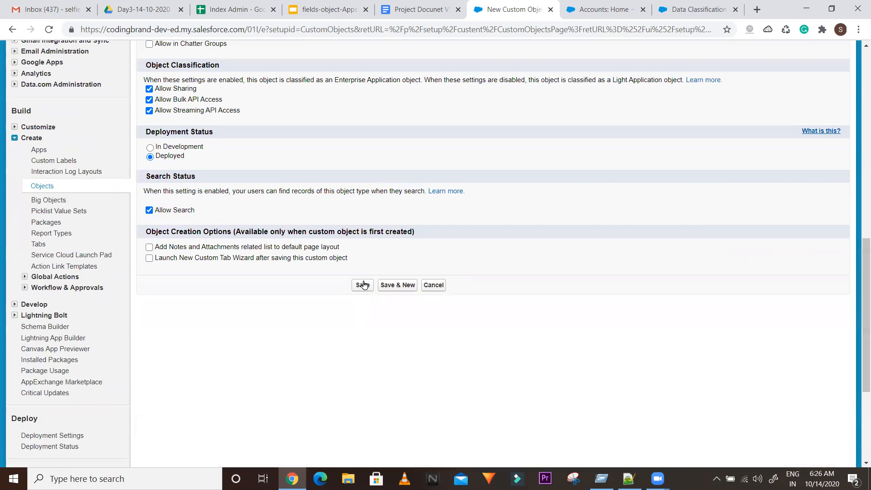
{"action": "left_click", "coordinate": [359, 285]}
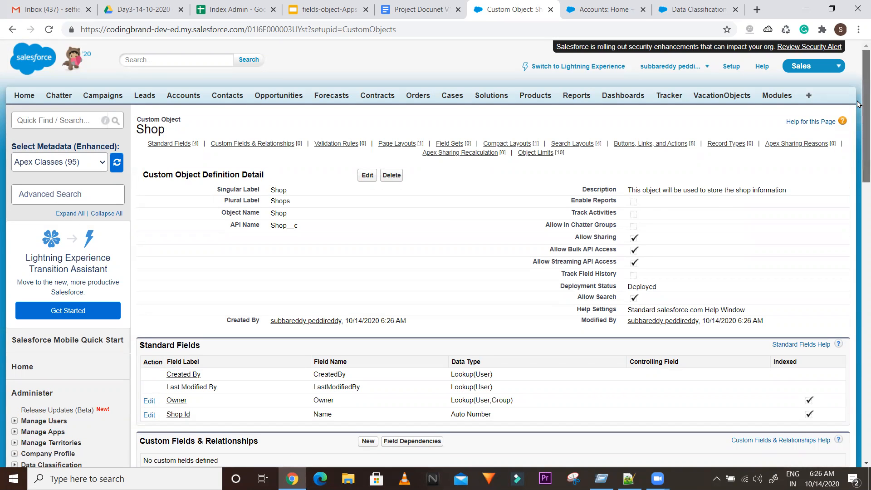
Step: Examine the saved Shop object's definition details, comparing its singular label, plural label and API name
{"action": "scroll", "coordinate": [857, 116], "scroll_direction": "down", "scroll_amount": 1}
{"action": "mouse_move", "coordinate": [857, 114]}
{"action": "left_mouse_down"}
{"action": "mouse_move", "coordinate": [857, 123]}
{"action": "mouse_move", "coordinate": [858, 112]}
{"action": "left_mouse_up"}
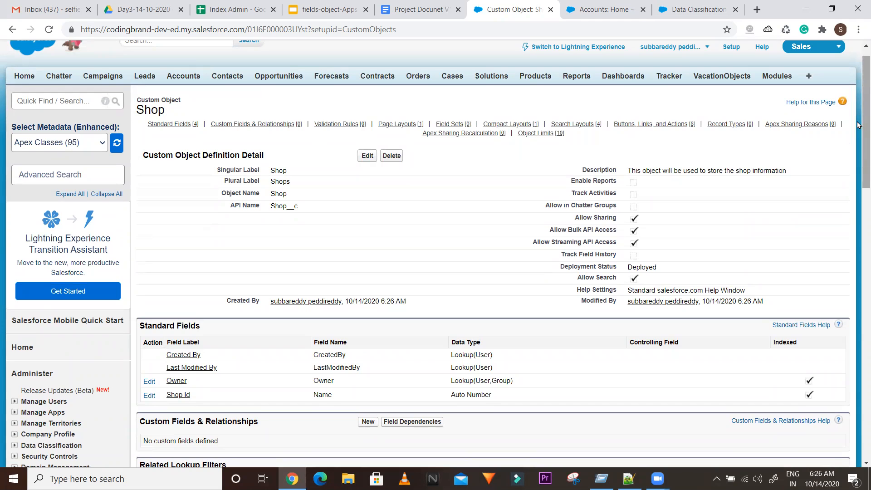
{"action": "scroll", "coordinate": [858, 104], "scroll_direction": "up", "scroll_amount": 1}
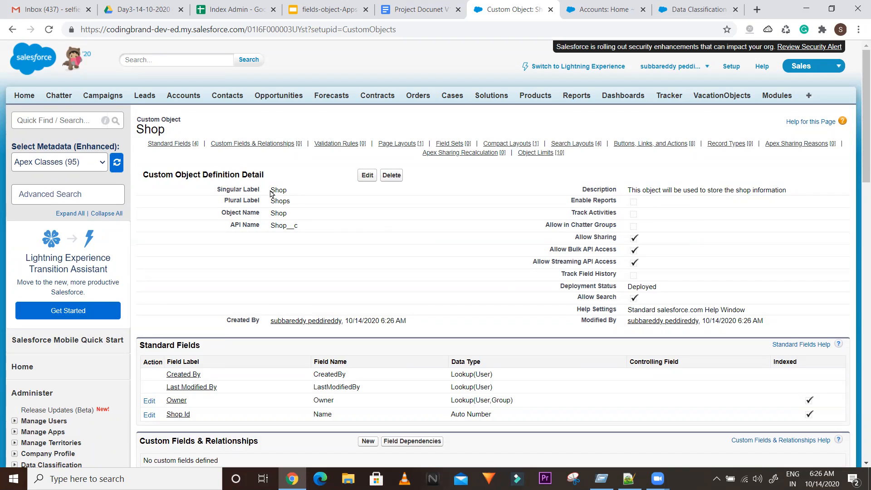
{"action": "left_click_drag", "start_coordinate": [270, 192], "coordinate": [279, 186]}
{"action": "double_click", "coordinate": [279, 200]}
{"action": "left_click", "coordinate": [297, 206]}
{"action": "double_click", "coordinate": [277, 202]}
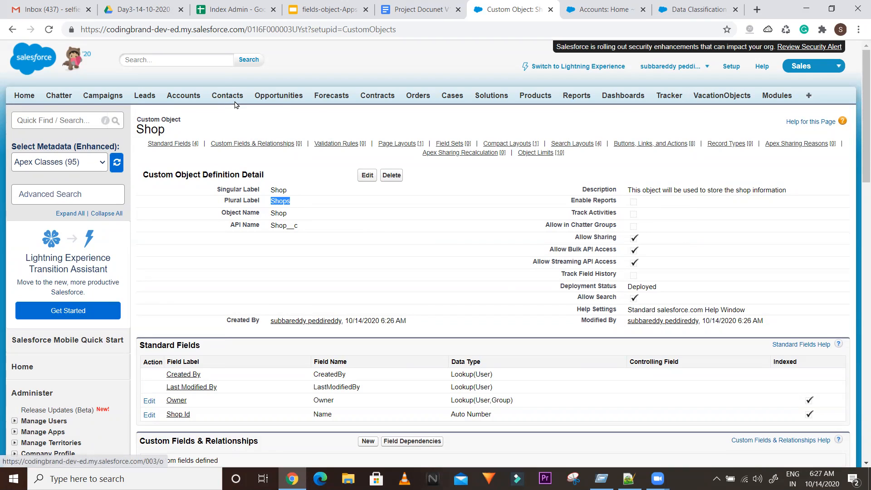
{"action": "left_click", "coordinate": [278, 190]}
{"action": "double_click", "coordinate": [279, 190]}
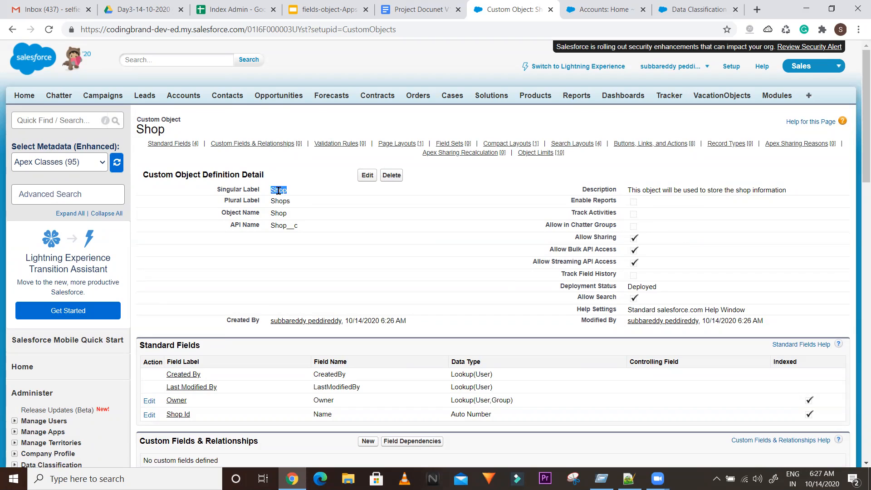
{"action": "left_click", "coordinate": [211, 99]}
{"action": "double_click", "coordinate": [297, 227]}
{"action": "left_click", "coordinate": [309, 226]}
{"action": "left_click_drag", "start_coordinate": [859, 150], "coordinate": [859, 182]}
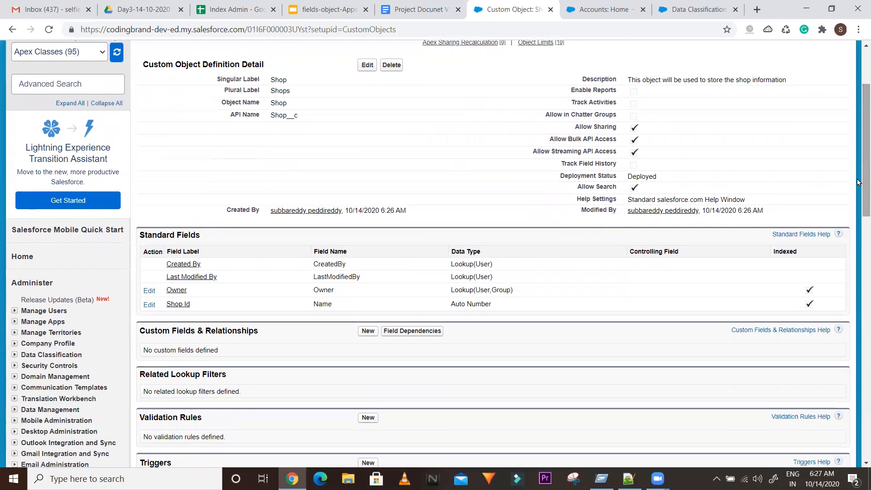
{"action": "double_click", "coordinate": [275, 115]}
{"action": "left_click", "coordinate": [323, 117]}
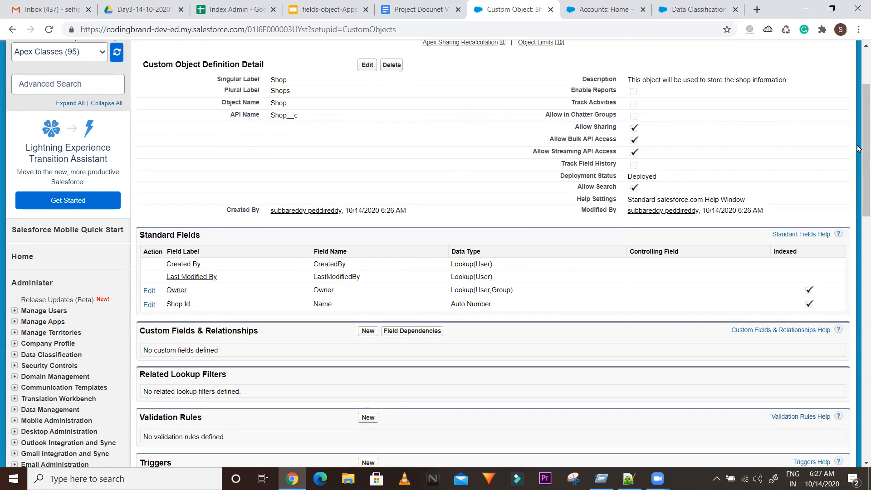
Step: Inspect the field label, field name and data type of the Shop Id standard field
{"action": "left_click_drag", "start_coordinate": [191, 305], "coordinate": [159, 308]}
{"action": "double_click", "coordinate": [323, 305]}
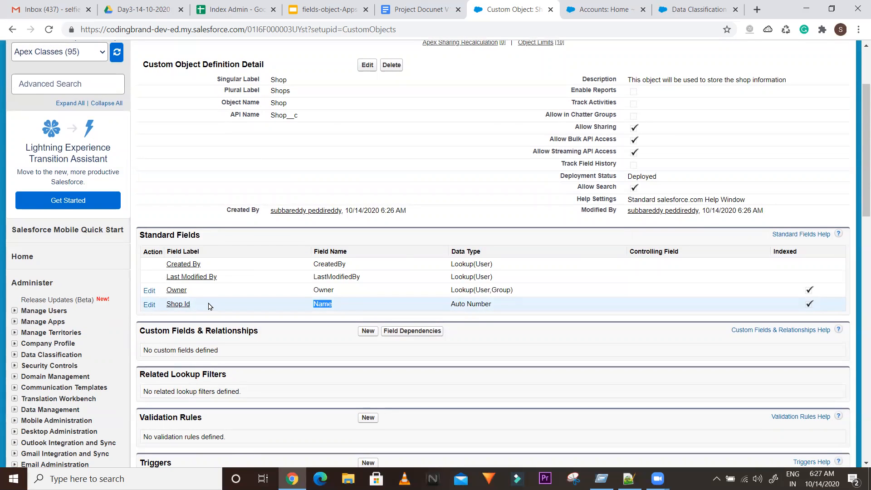
{"action": "left_click_drag", "start_coordinate": [200, 305], "coordinate": [170, 302]}
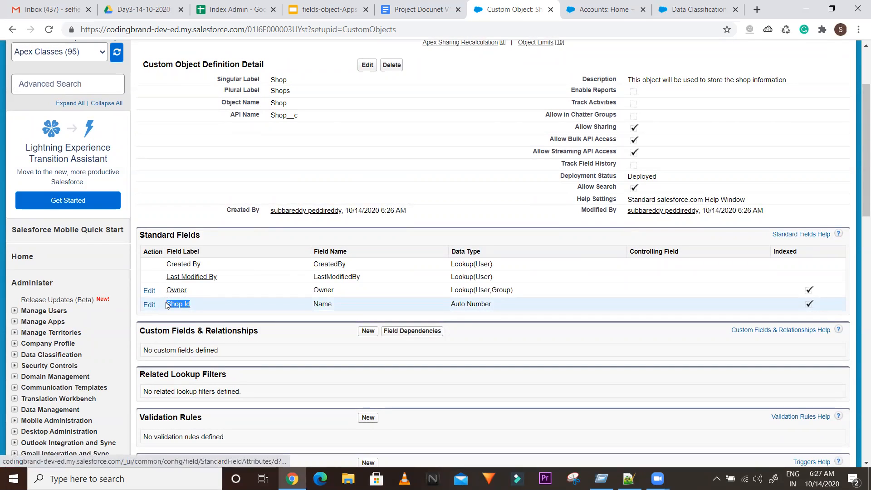
{"action": "double_click", "coordinate": [320, 302]}
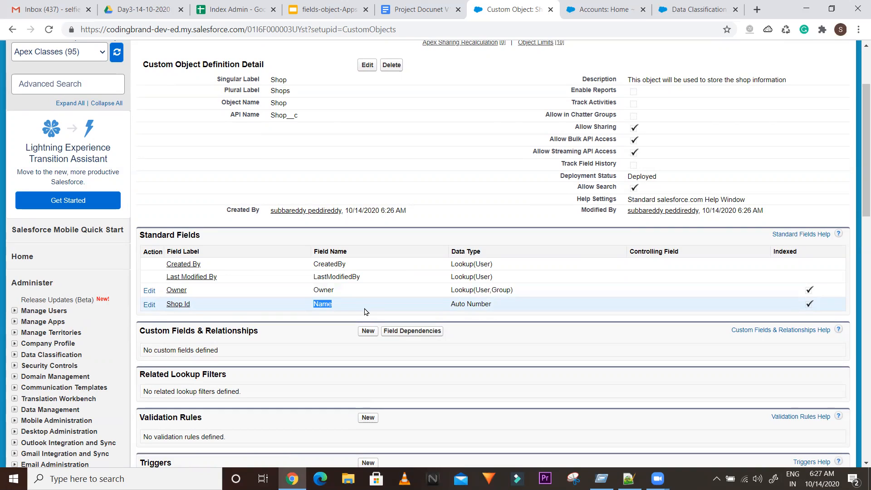
{"action": "left_click_drag", "start_coordinate": [451, 303], "coordinate": [499, 309]}
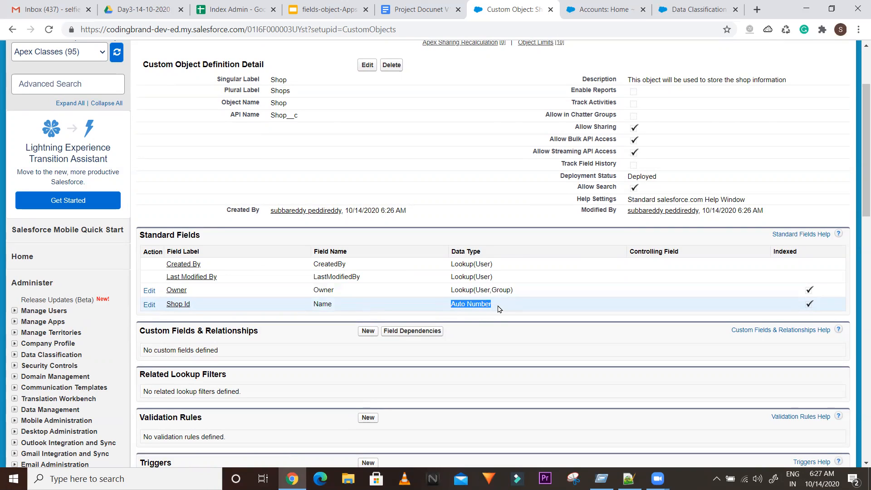
{"action": "left_click", "coordinate": [446, 173]}
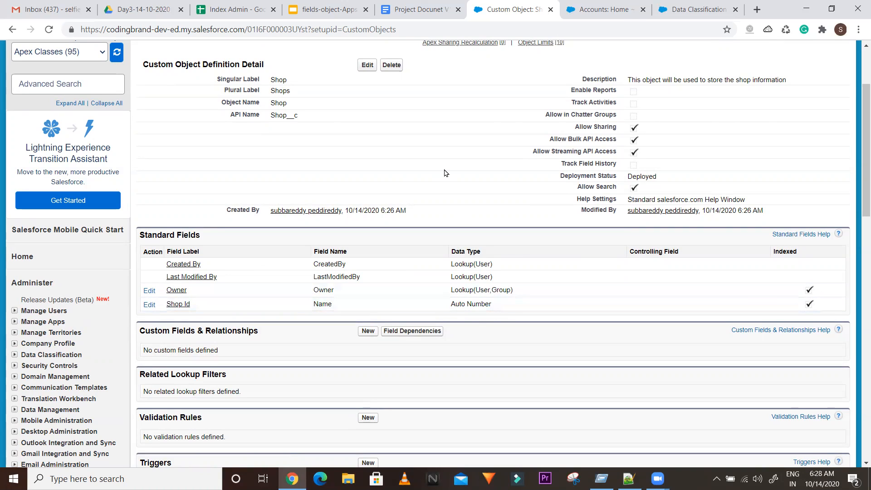
Step: Examine the object's standard fields Name, Owner, LastModifiedBy and CreatedBy, comparing the two user-tracking fields
{"action": "double_click", "coordinate": [316, 303]}
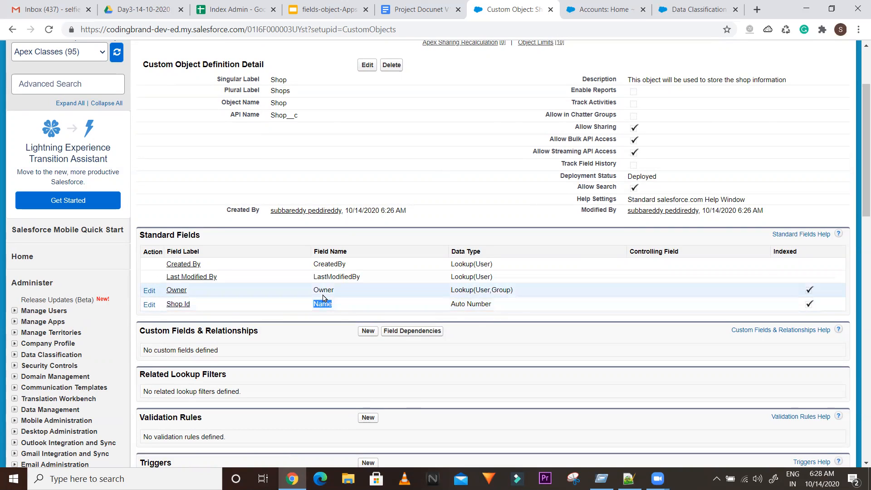
{"action": "double_click", "coordinate": [322, 289]}
{"action": "double_click", "coordinate": [325, 277]}
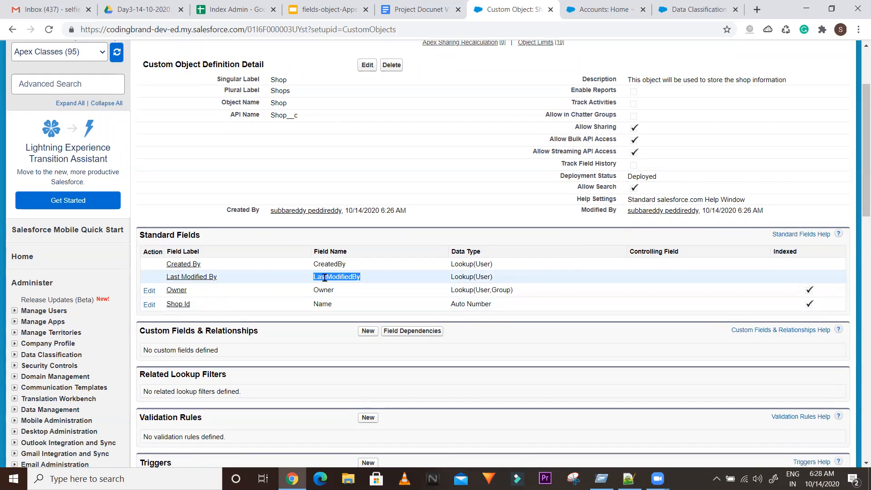
{"action": "double_click", "coordinate": [325, 265]}
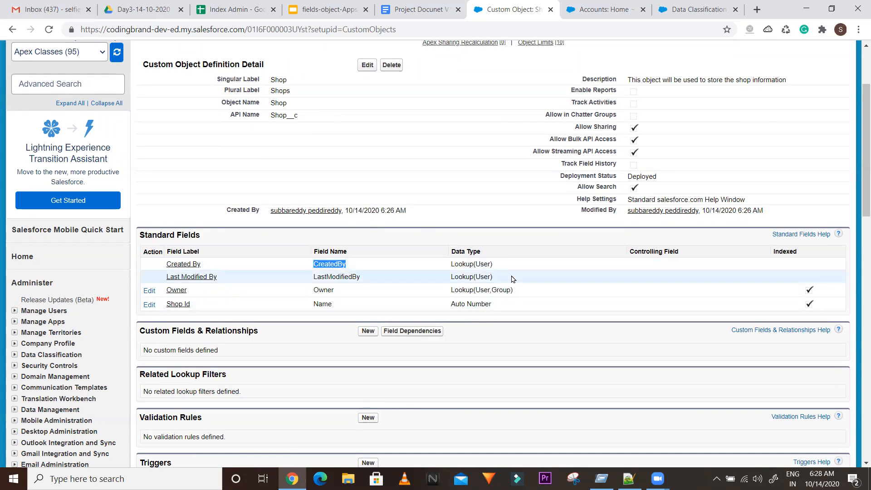
{"action": "scroll", "coordinate": [857, 175], "scroll_direction": "up", "scroll_amount": 1}
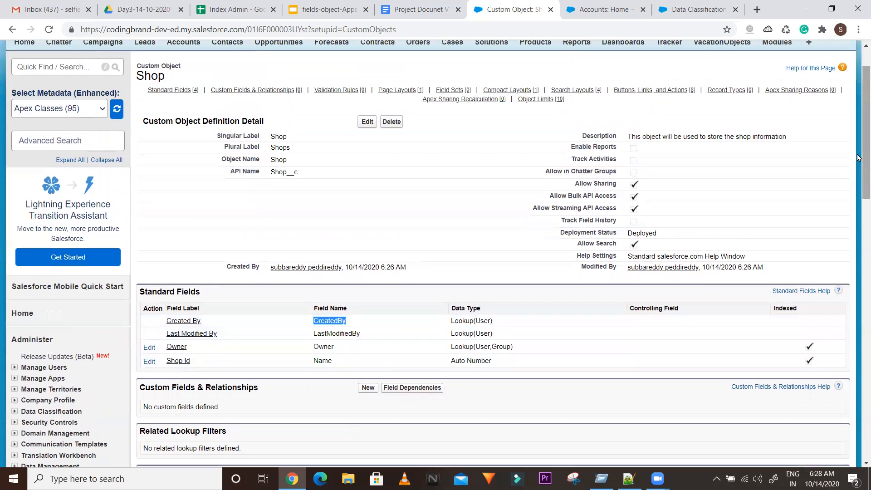
{"action": "double_click", "coordinate": [328, 333]}
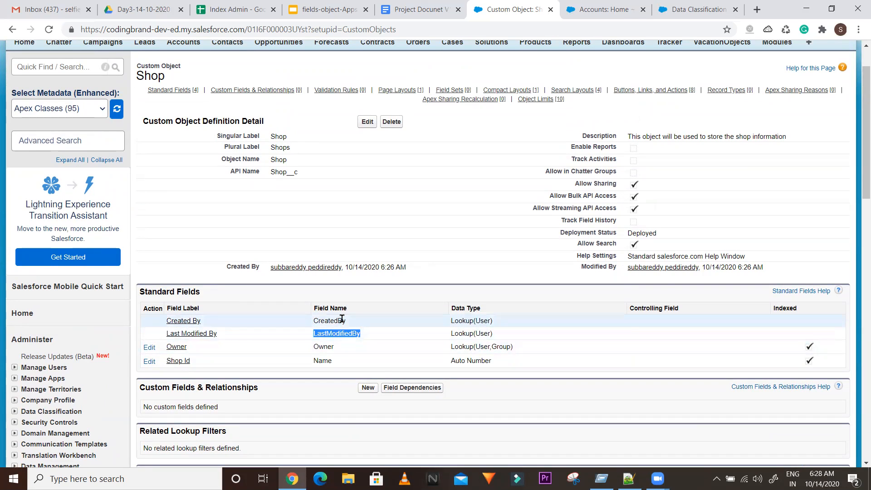
{"action": "double_click", "coordinate": [332, 321]}
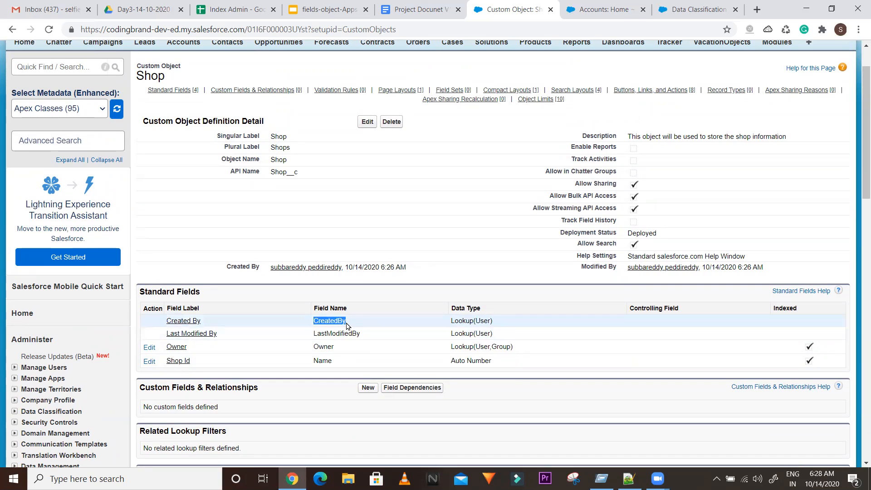
{"action": "right_click", "coordinate": [347, 325]}
{"action": "double_click", "coordinate": [322, 332]}
{"action": "double_click", "coordinate": [328, 321]}
{"action": "double_click", "coordinate": [330, 333]}
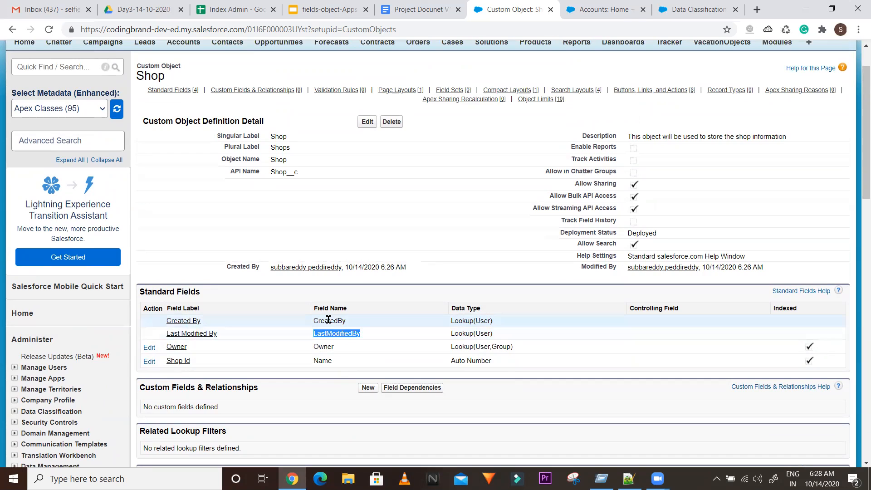
{"action": "double_click", "coordinate": [328, 320]}
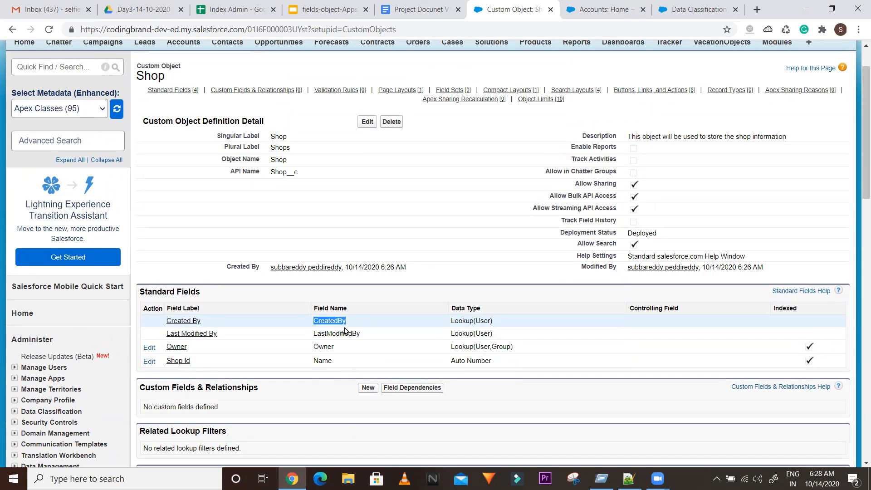
{"action": "double_click", "coordinate": [322, 317]}
{"action": "double_click", "coordinate": [326, 332]}
{"action": "double_click", "coordinate": [323, 321]}
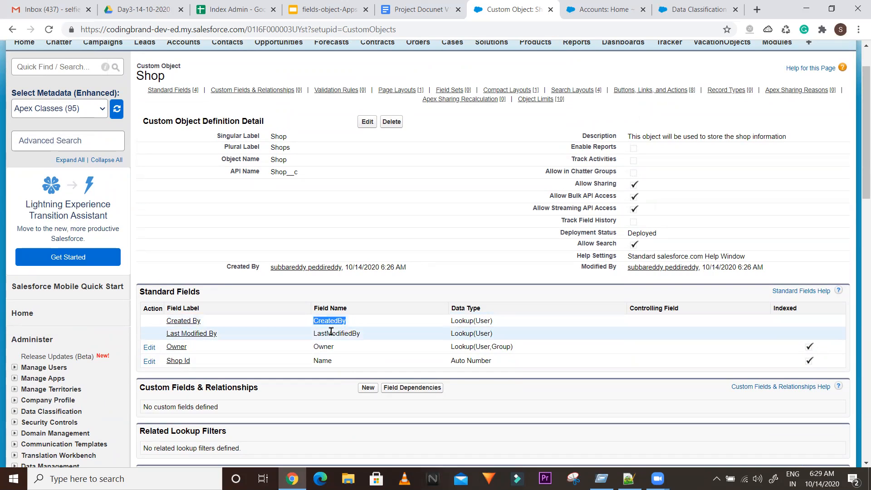
Step: Inspect the LastModifiedBy standard field and read through the Shop object's limits for custom fields, relationships, workflow rules and approval processes
{"action": "double_click", "coordinate": [330, 333]}
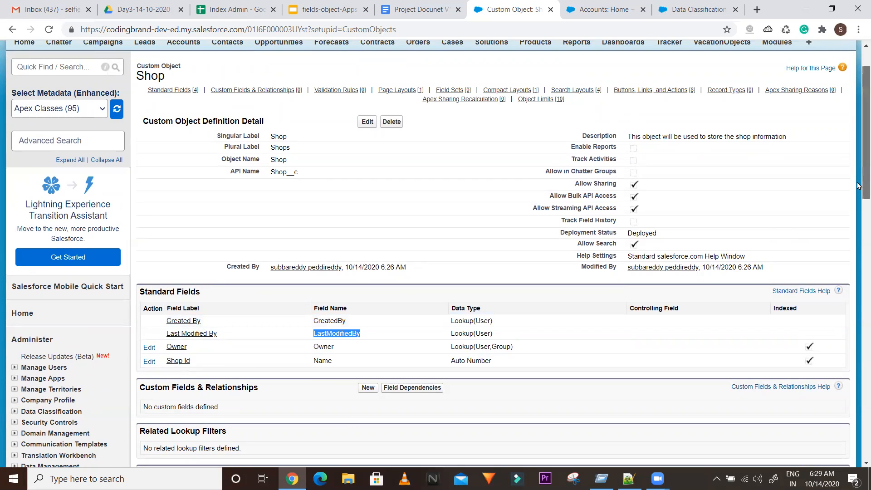
{"action": "left_click_drag", "start_coordinate": [859, 186], "coordinate": [859, 471]}
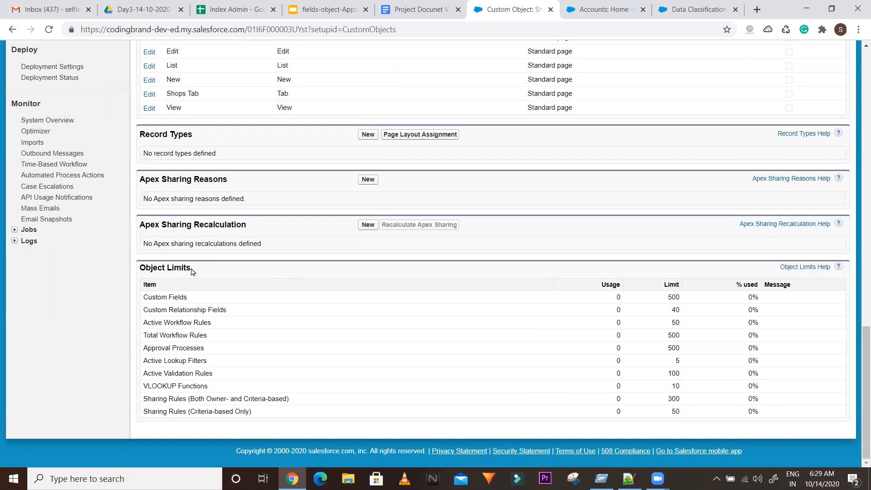
{"action": "left_click_drag", "start_coordinate": [187, 264], "coordinate": [128, 271]}
{"action": "double_click", "coordinate": [177, 297]}
{"action": "right_click", "coordinate": [189, 313]}
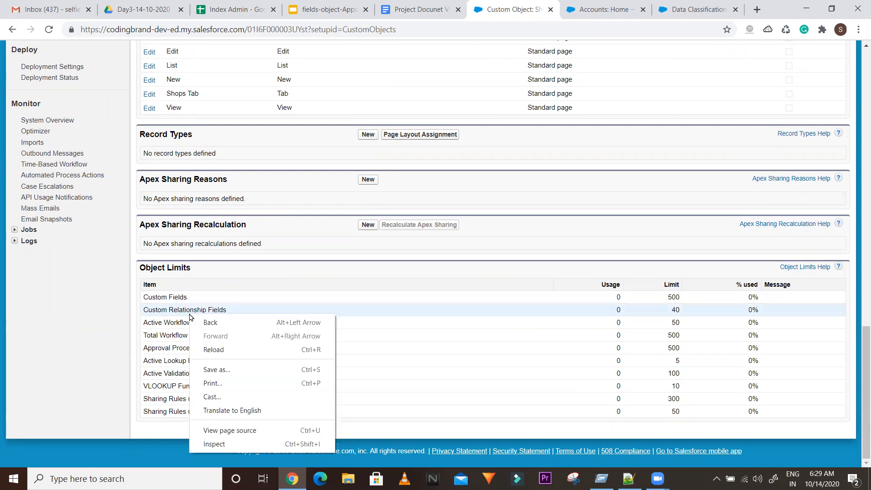
{"action": "right_click", "coordinate": [482, 427]}
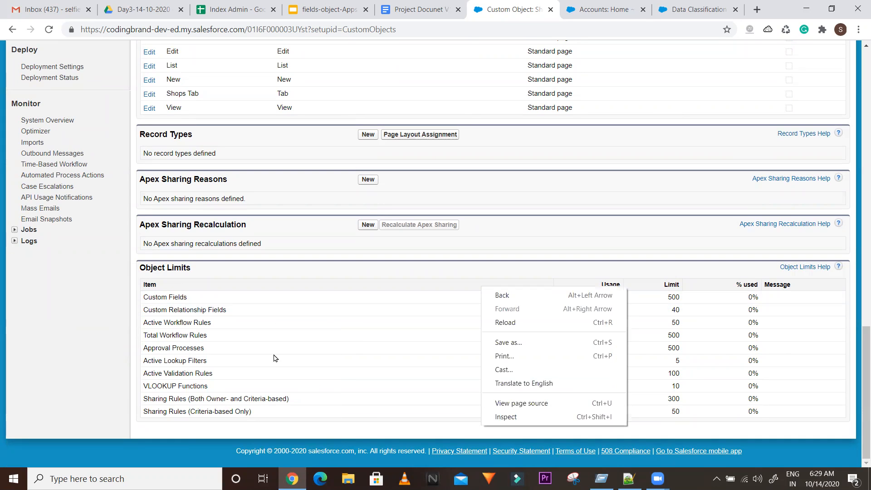
{"action": "left_click", "coordinate": [217, 325]}
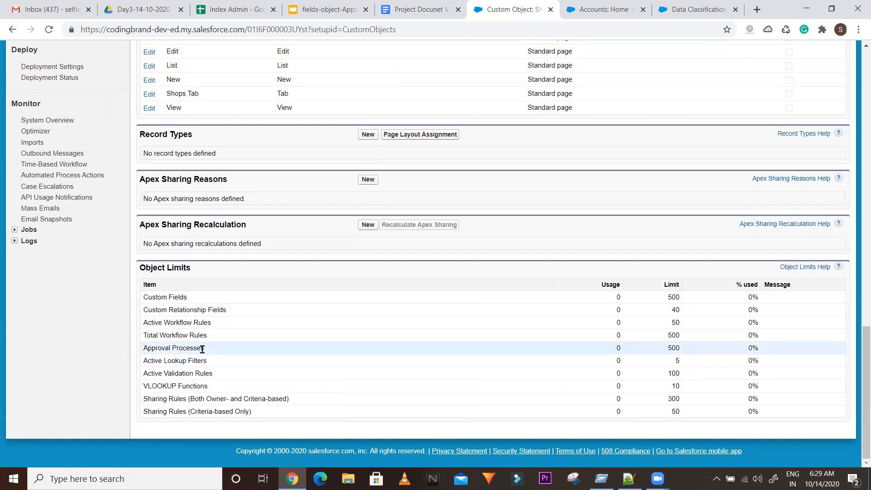
{"action": "left_click_drag", "start_coordinate": [144, 296], "coordinate": [478, 354]}
{"action": "left_click", "coordinate": [478, 355]}
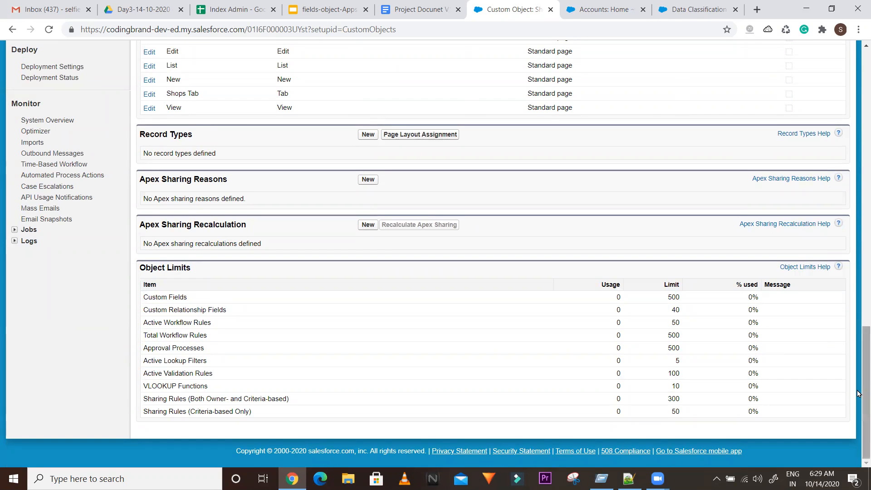
Step: Start creating a new custom field on the Shop object
{"action": "scroll", "coordinate": [858, 393], "scroll_direction": "up", "scroll_amount": 9}
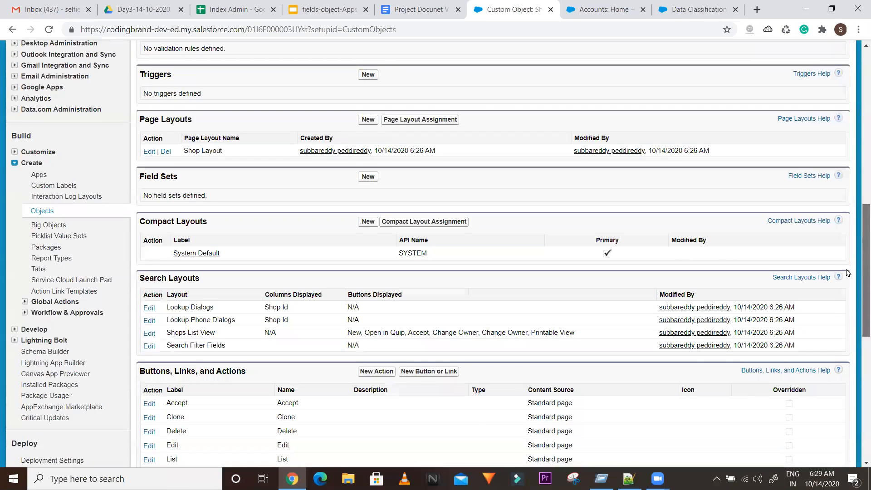
{"action": "scroll", "coordinate": [830, 258], "scroll_direction": "up", "scroll_amount": 3}
{"action": "scroll", "coordinate": [820, 239], "scroll_direction": "up", "scroll_amount": 3}
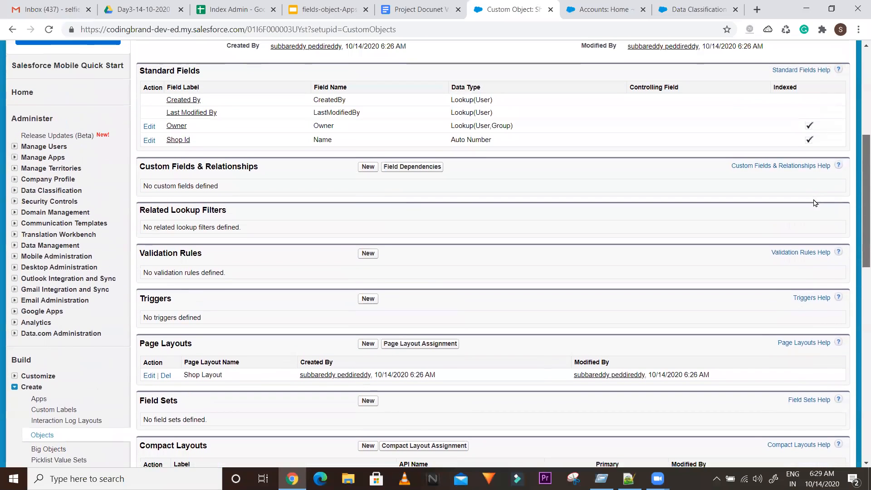
{"action": "scroll", "coordinate": [811, 191], "scroll_direction": "up", "scroll_amount": 3}
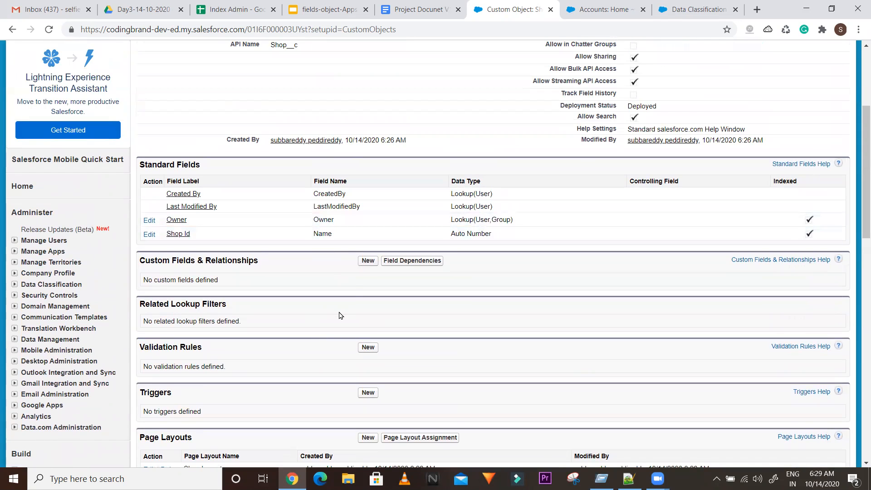
{"action": "left_click_drag", "start_coordinate": [145, 257], "coordinate": [268, 259]}
{"action": "left_click", "coordinate": [271, 267]}
{"action": "left_click", "coordinate": [368, 264]}
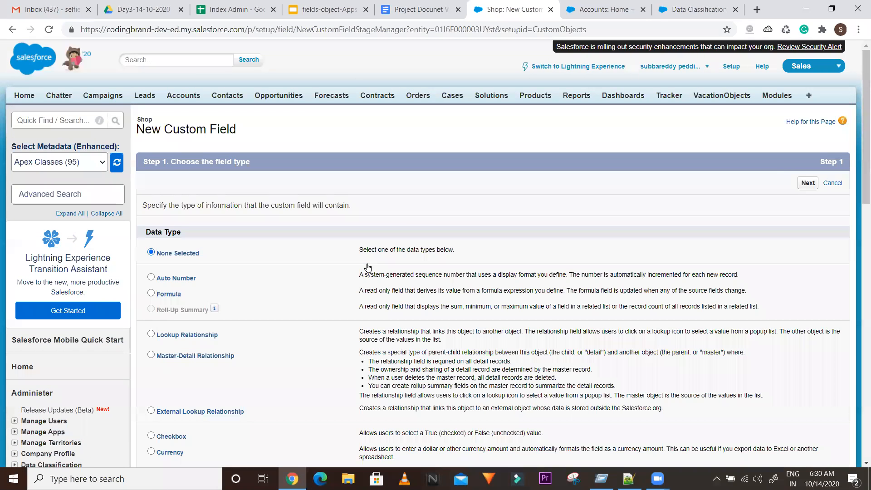
Step: Look through the available field data types, reading the Auto Number and Roll-Up Summary descriptions
{"action": "left_click_drag", "start_coordinate": [858, 134], "coordinate": [858, 174]}
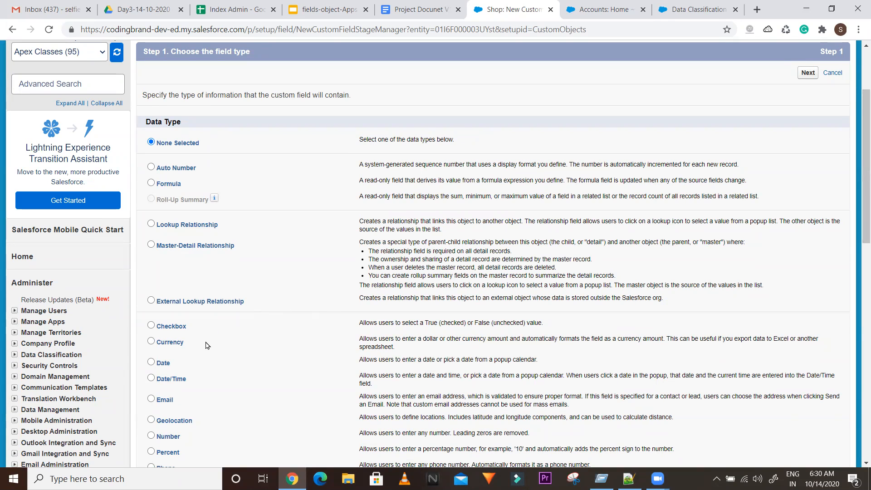
{"action": "left_click_drag", "start_coordinate": [858, 192], "coordinate": [859, 262]}
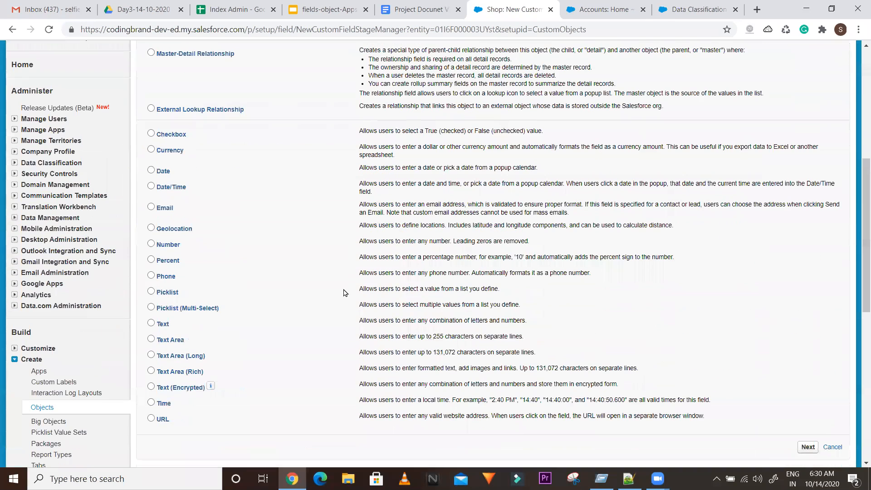
{"action": "left_click", "coordinate": [151, 323]}
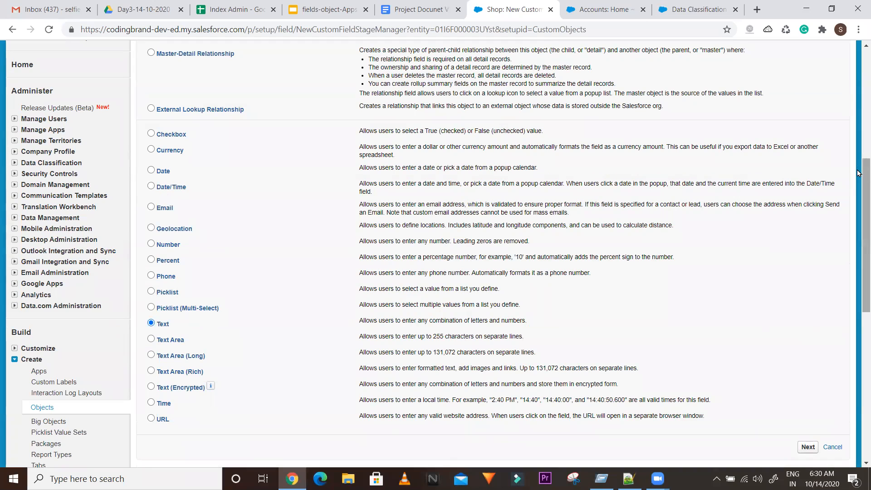
{"action": "left_click_drag", "start_coordinate": [858, 174], "coordinate": [858, 119]}
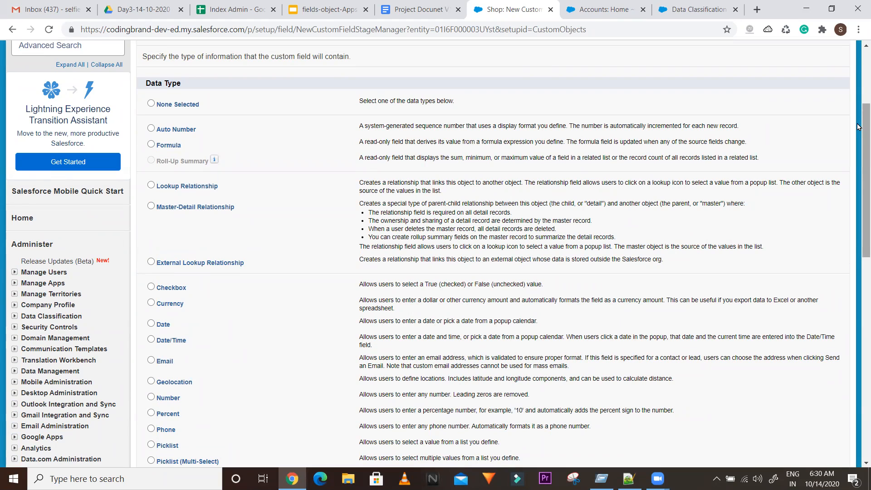
{"action": "left_click_drag", "start_coordinate": [858, 127], "coordinate": [858, 97]}
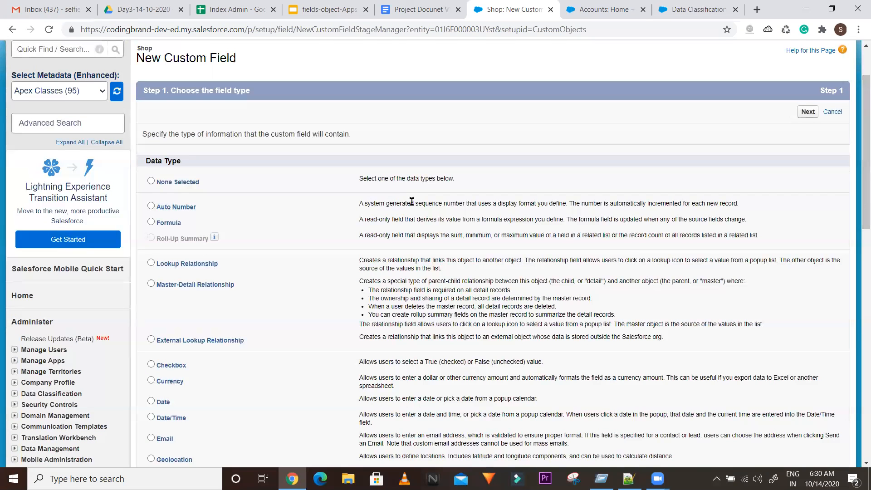
{"action": "left_click_drag", "start_coordinate": [360, 203], "coordinate": [570, 210]}
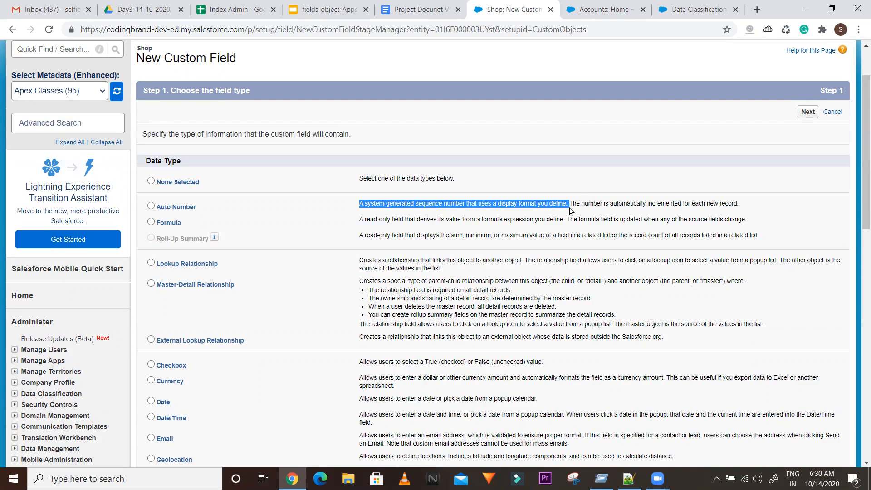
{"action": "double_click", "coordinate": [419, 202]}
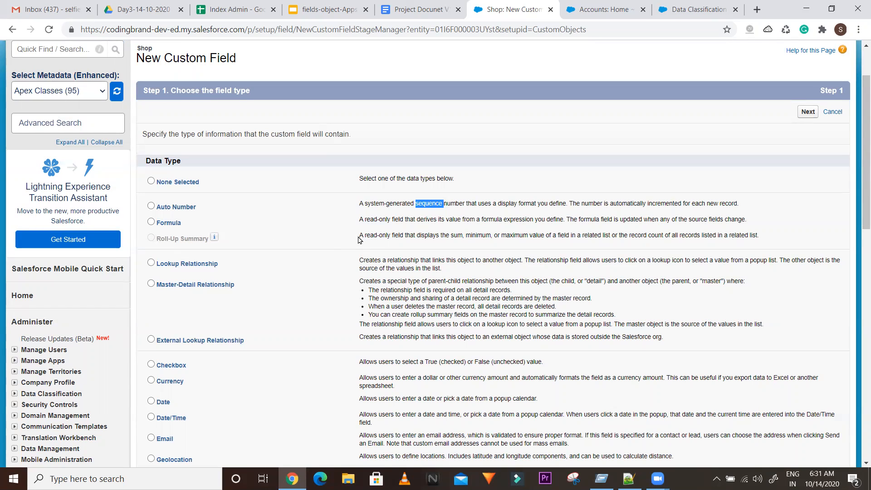
{"action": "left_click_drag", "start_coordinate": [359, 235], "coordinate": [370, 235]}
{"action": "left_click_drag", "start_coordinate": [864, 148], "coordinate": [865, 173]}
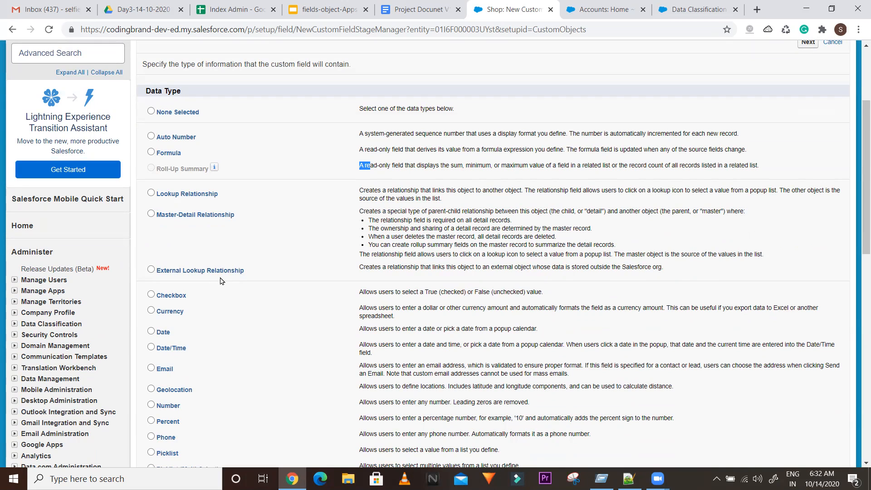
Step: Examine the Checkbox and Currency data types and the remaining types down to URL
{"action": "left_click", "coordinate": [165, 297]}
{"action": "left_click", "coordinate": [161, 310]}
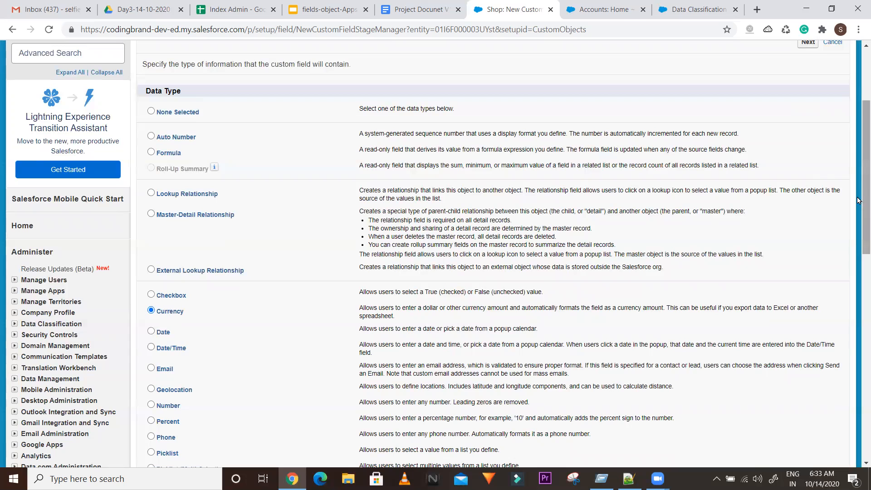
{"action": "left_click_drag", "start_coordinate": [859, 191], "coordinate": [857, 279]}
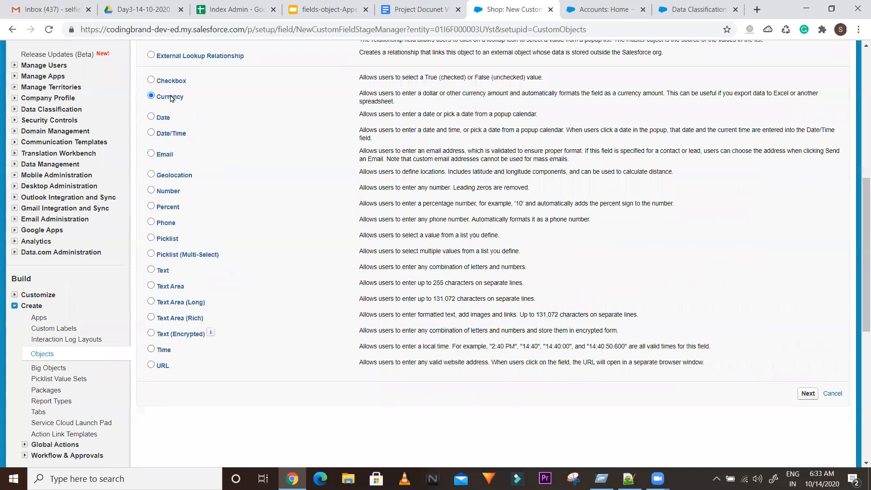
{"action": "mouse_move", "coordinate": [857, 323]}
{"action": "left_mouse_down"}
{"action": "mouse_move", "coordinate": [858, 222]}
{"action": "mouse_move", "coordinate": [858, 324]}
{"action": "left_mouse_up"}
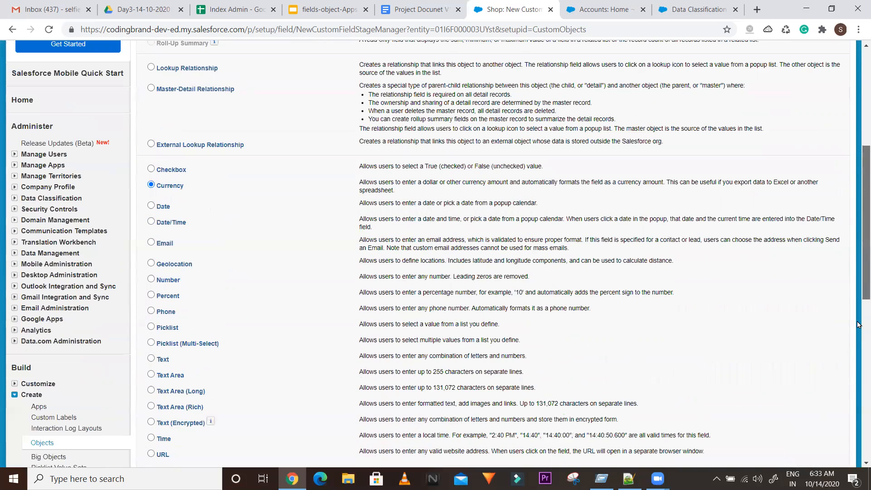
{"action": "scroll", "coordinate": [858, 313], "scroll_direction": "down", "scroll_amount": 1}
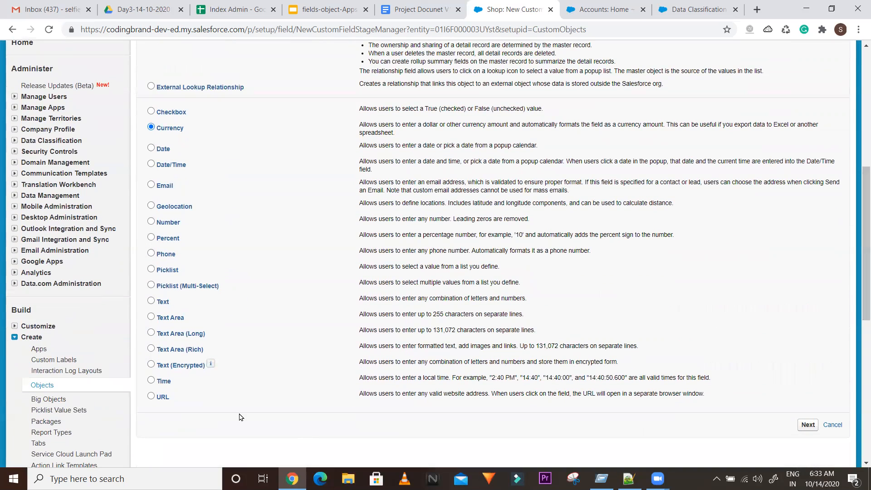
Step: Choose Text as the new field's data type, continue to its details and label it Shop Name
{"action": "left_click", "coordinate": [151, 300]}
{"action": "left_click", "coordinate": [801, 424]}
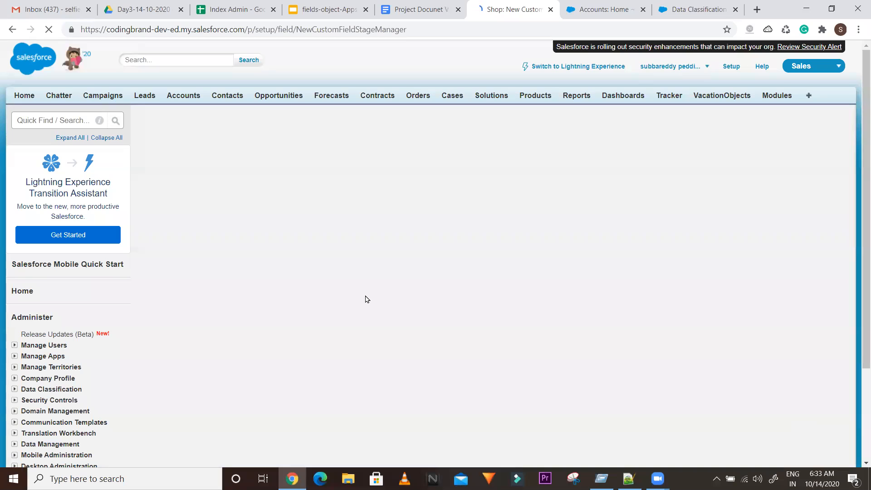
{"action": "left_click", "coordinate": [291, 208]}
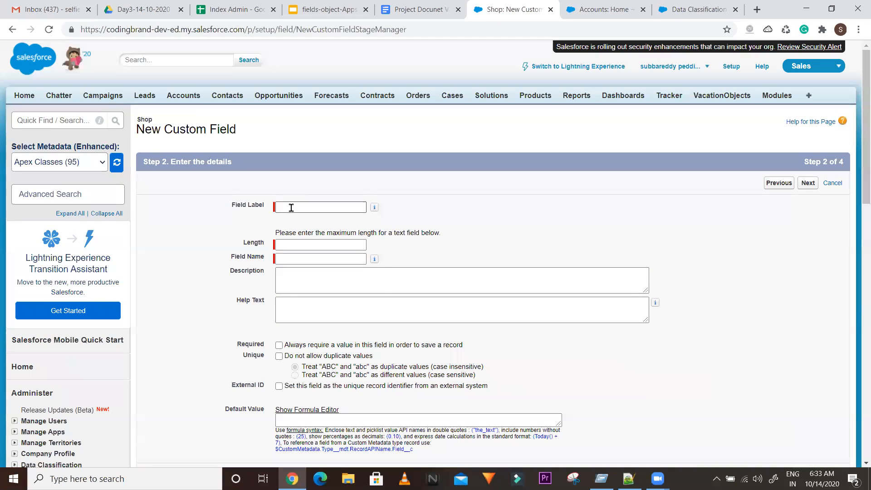
{"action": "type", "text": "Shop Name"}
{"action": "left_click", "coordinate": [449, 247]}
Step: Set the field's maximum length to 80 and change its field name to ShopName without the underscore
{"action": "left_click", "coordinate": [292, 240]}
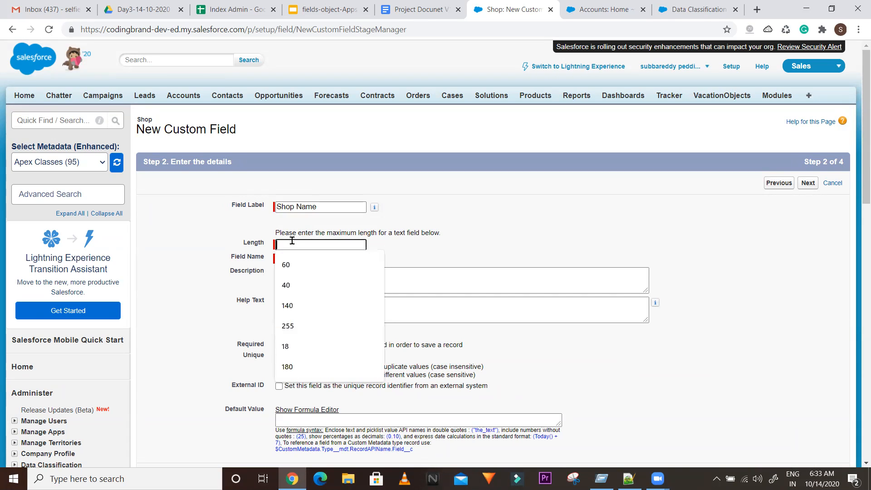
{"action": "left_click", "coordinate": [449, 250]}
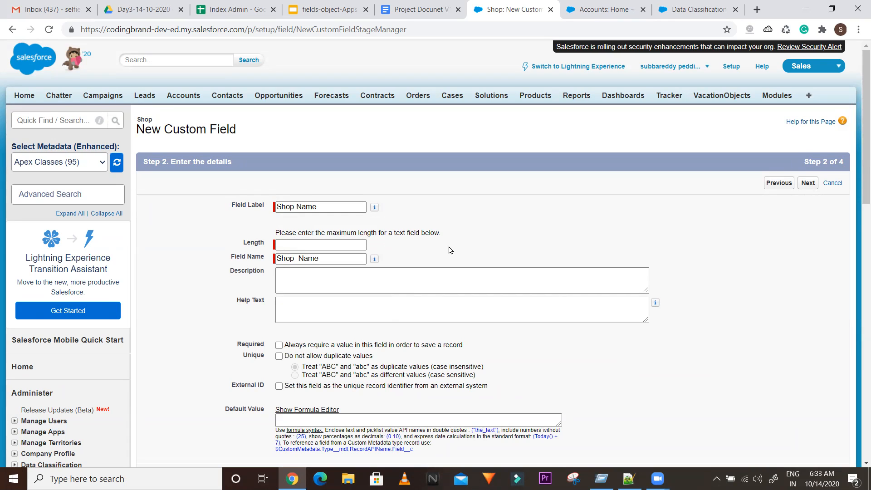
{"action": "left_click", "coordinate": [316, 243]}
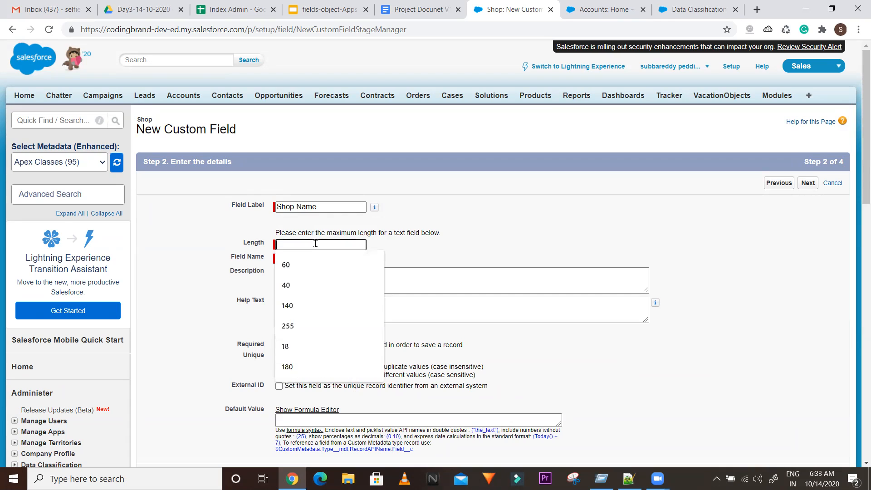
{"action": "type", "text": "8"}
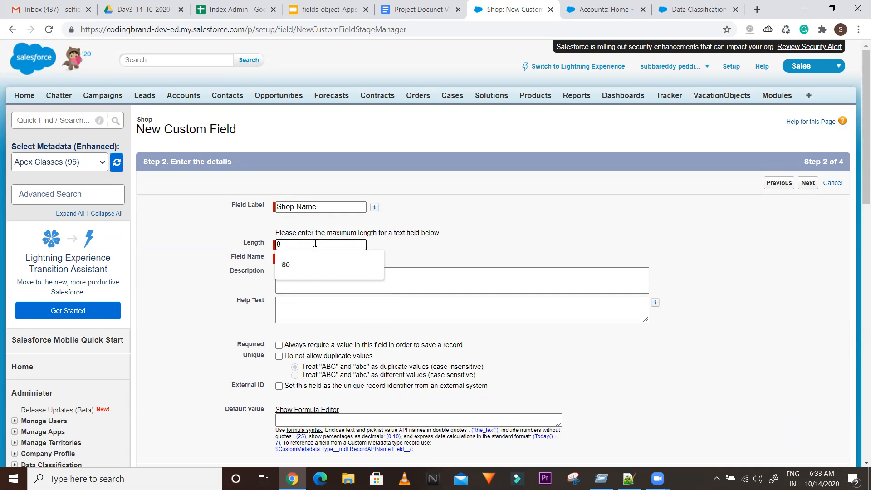
{"action": "type", "text": "0"}
{"action": "left_click", "coordinate": [494, 232]}
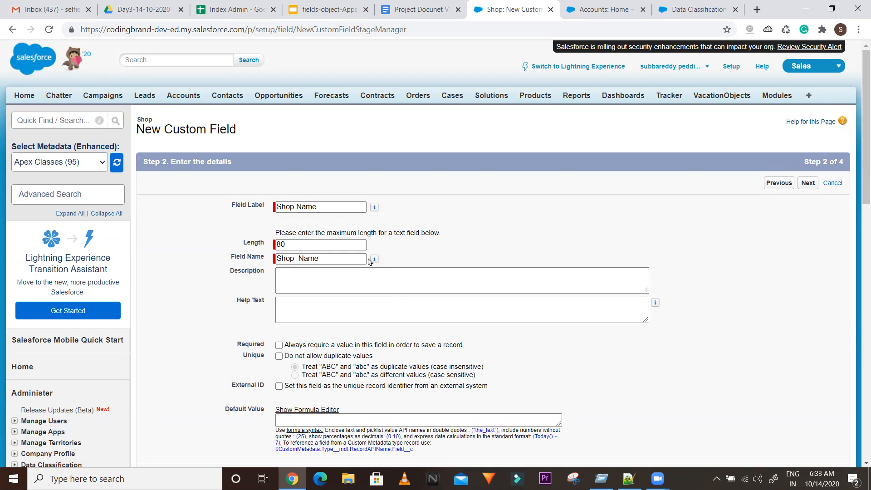
{"action": "left_click", "coordinate": [301, 258]}
{"action": "key", "text": "BackSpace"}
{"action": "left_click", "coordinate": [293, 247]}
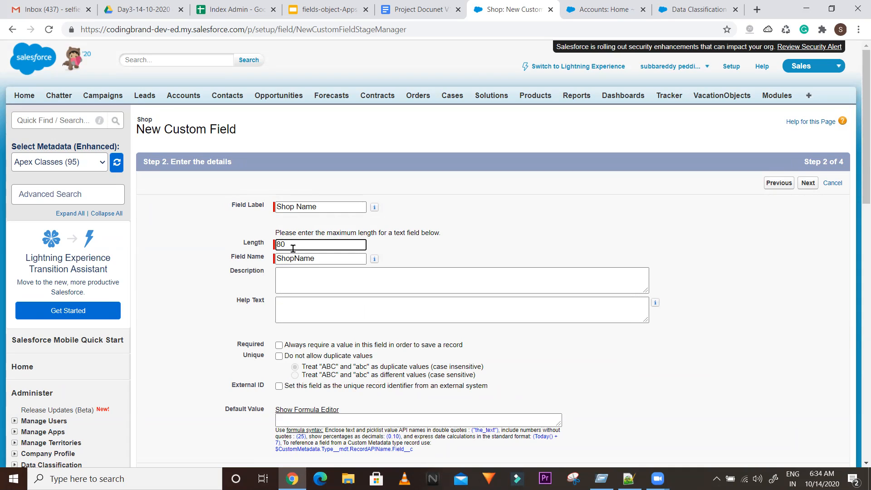
Step: Enter the field description "This will be used to store shop name"
{"action": "left_click", "coordinate": [298, 286]}
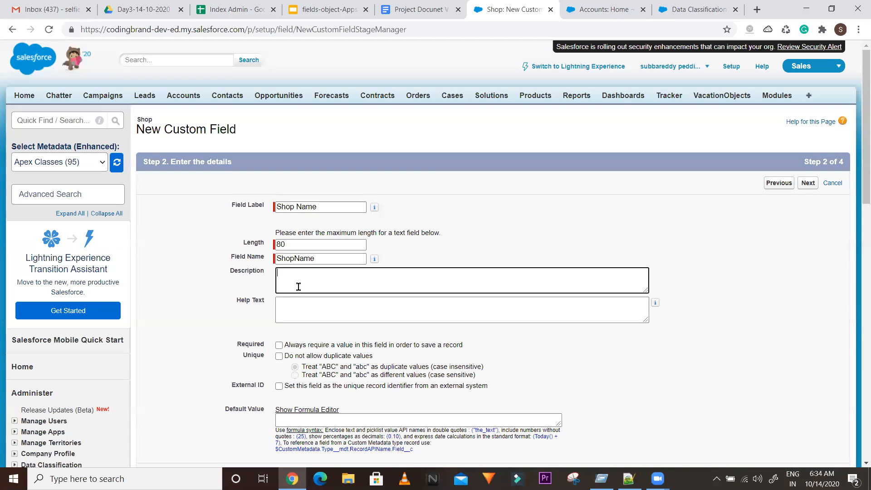
{"action": "type", "text": "Th"}
{"action": "type", "text": "is "}
{"action": "type", "text": "wil"}
{"action": "type", "text": "l be"}
{"action": "key", "text": "BackSpace"}
{"action": "type", "text": "l be used to sto"}
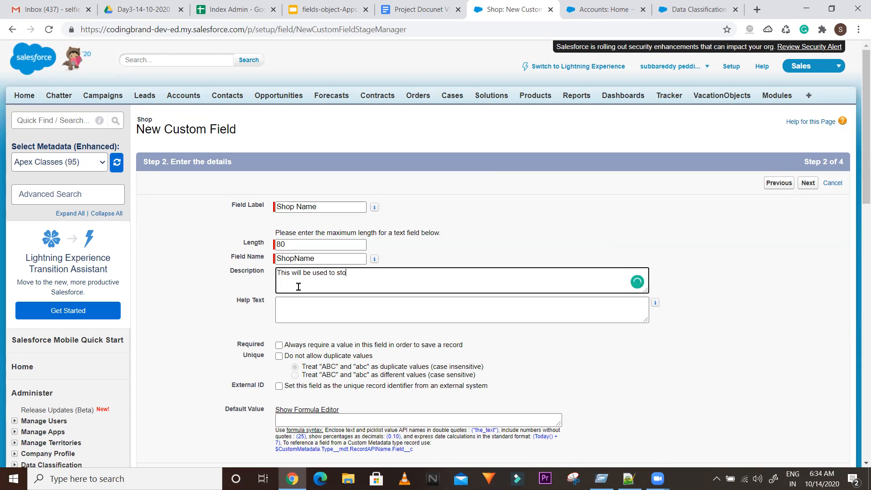
{"action": "type", "text": "re shop na"}
{"action": "type", "text": "me"}
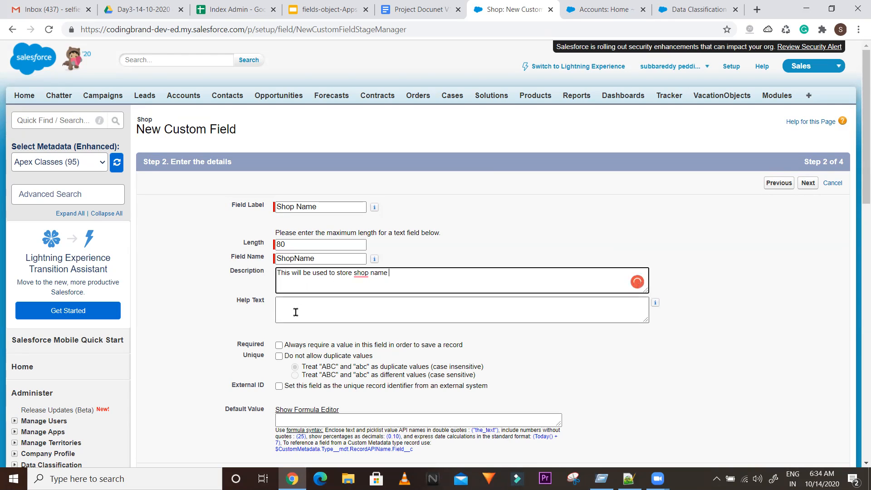
Step: Enter "fill shop name" as the field's help text and check the remaining options below it
{"action": "left_click", "coordinate": [315, 301]}
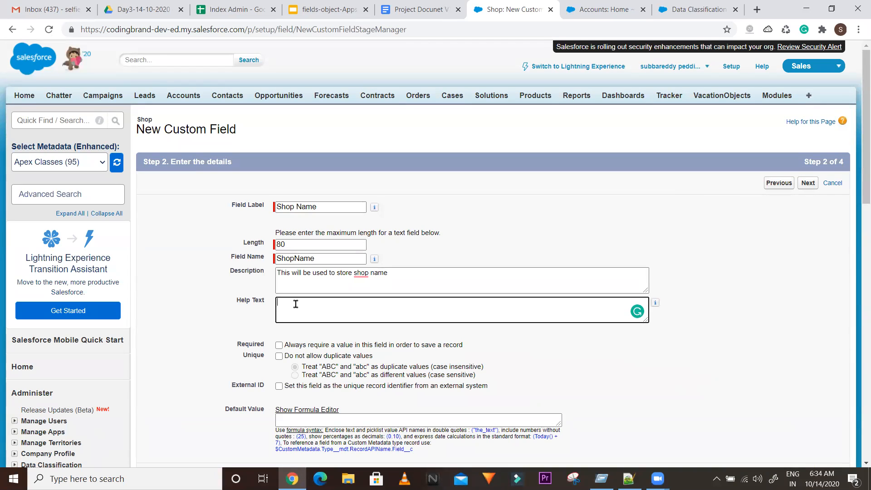
{"action": "mouse_move", "coordinate": [375, 259]}
{"action": "type", "text": "En"}
{"action": "key", "text": "BackSpace"}
{"action": "key", "text": "BackSpace"}
{"action": "type", "text": "Eneter"}
{"action": "key", "text": "BackSpace"}
{"action": "key", "text": "BackSpace"}
{"action": "key", "text": "BackSpace"}
{"action": "key", "text": "BackSpace"}
{"action": "key", "text": "BackSpace"}
{"action": "key", "text": "BackSpace"}
{"action": "type", "text": "fill shop name"}
{"action": "left_click_drag", "start_coordinate": [858, 173], "coordinate": [858, 223]}
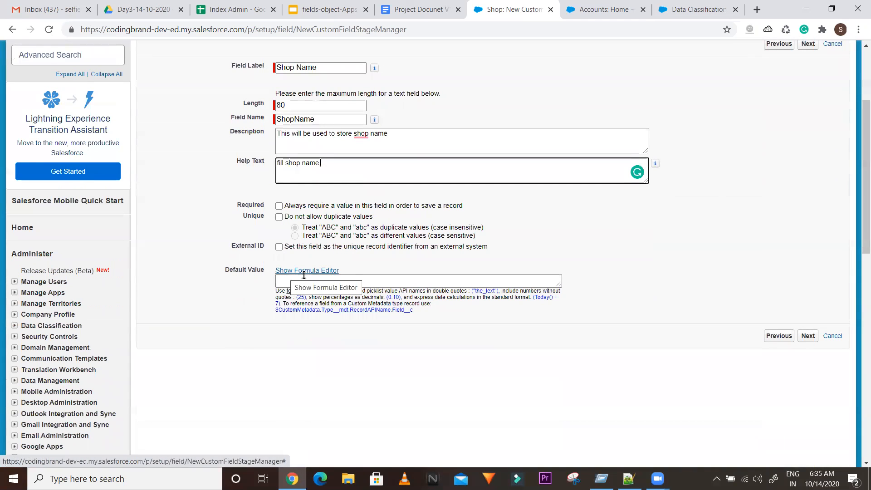
Step: Make the Shop Name field required and unique, treating "ABC" and "abc" as different values (case sensitive)
{"action": "left_click_drag", "start_coordinate": [859, 146], "coordinate": [858, 121]}
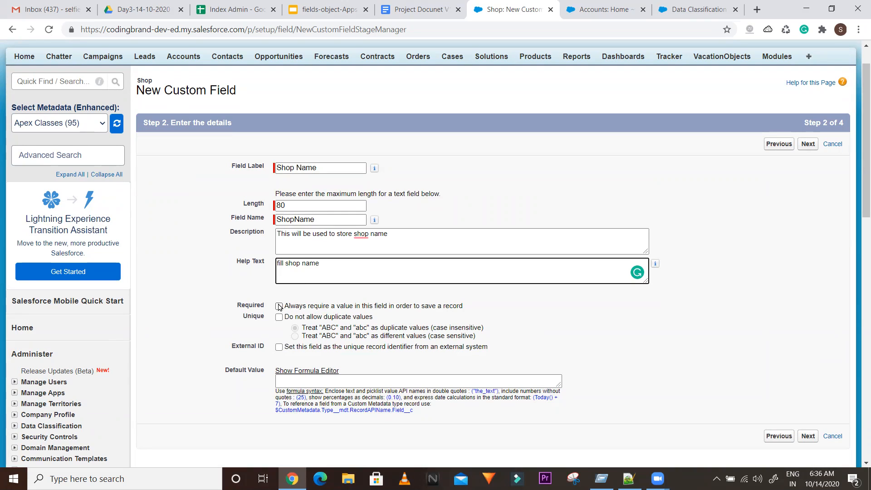
{"action": "left_click", "coordinate": [279, 306]}
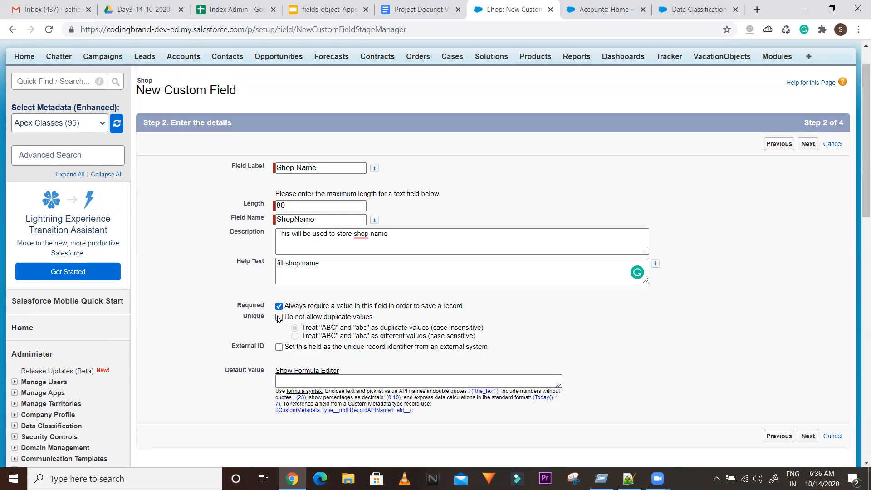
{"action": "left_click", "coordinate": [279, 317]}
{"action": "left_click", "coordinate": [295, 336]}
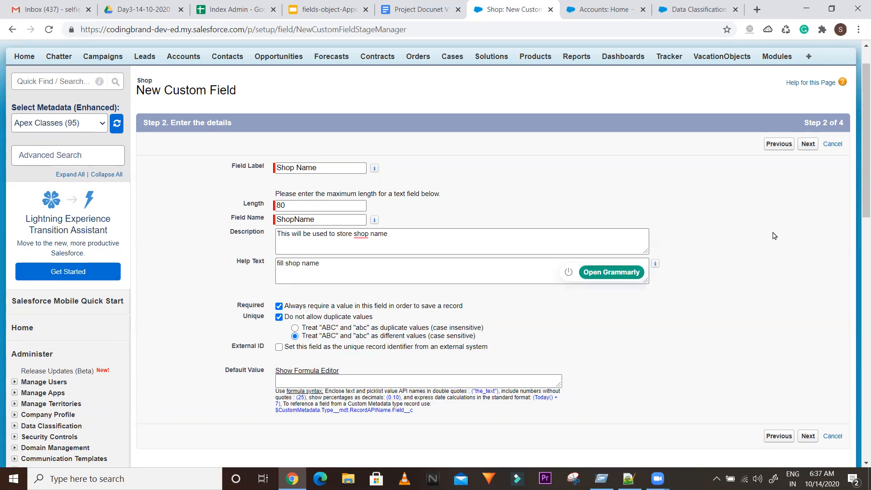
Step: Examine the default value's formula editor and its selectable field types, then hide the editor again
{"action": "left_click", "coordinate": [291, 379]}
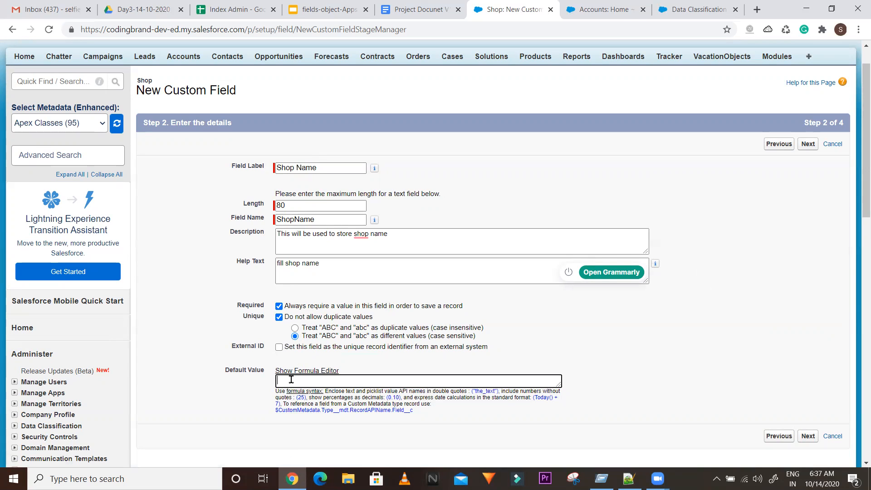
{"action": "left_click", "coordinate": [296, 370]}
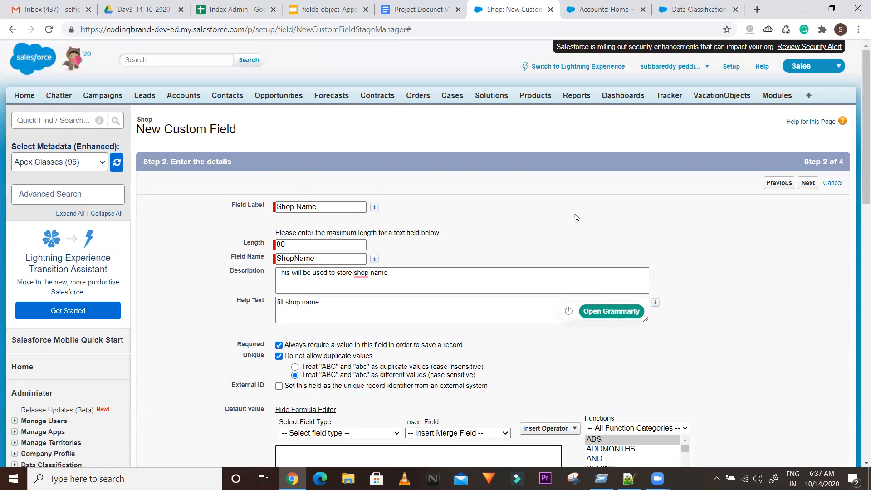
{"action": "left_click_drag", "start_coordinate": [865, 122], "coordinate": [865, 223]}
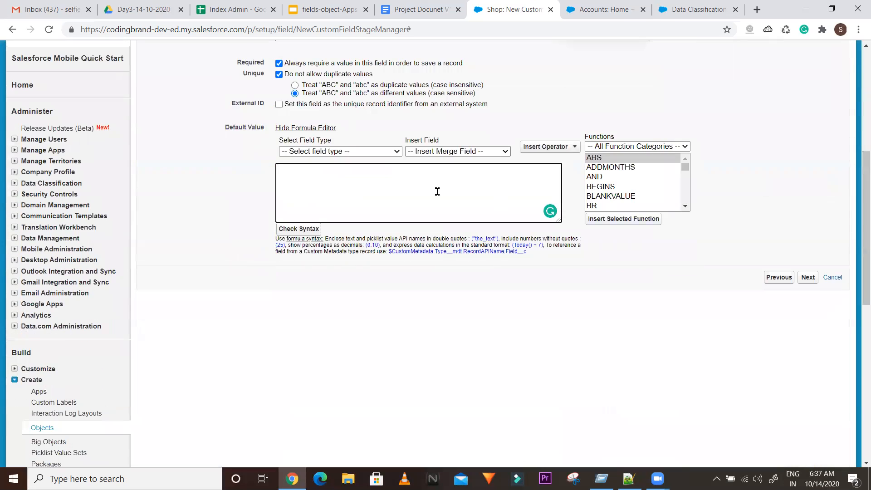
{"action": "left_click", "coordinate": [377, 153]}
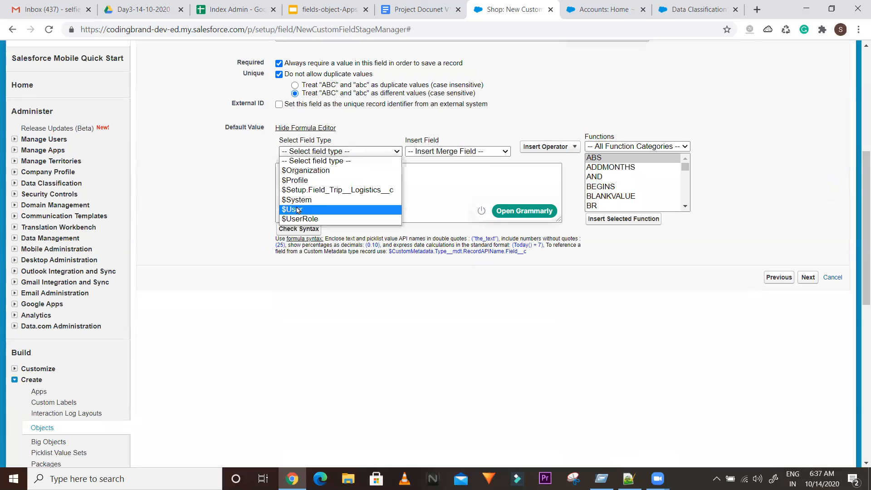
{"action": "left_click", "coordinate": [292, 130]}
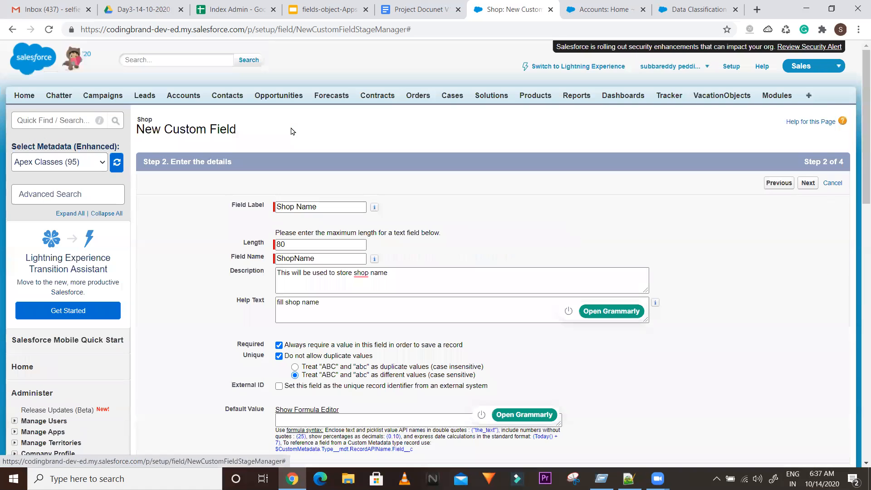
Step: Continue to the field-level security page and review the profiles and their visibility settings for the field
{"action": "left_click_drag", "start_coordinate": [858, 120], "coordinate": [857, 146]}
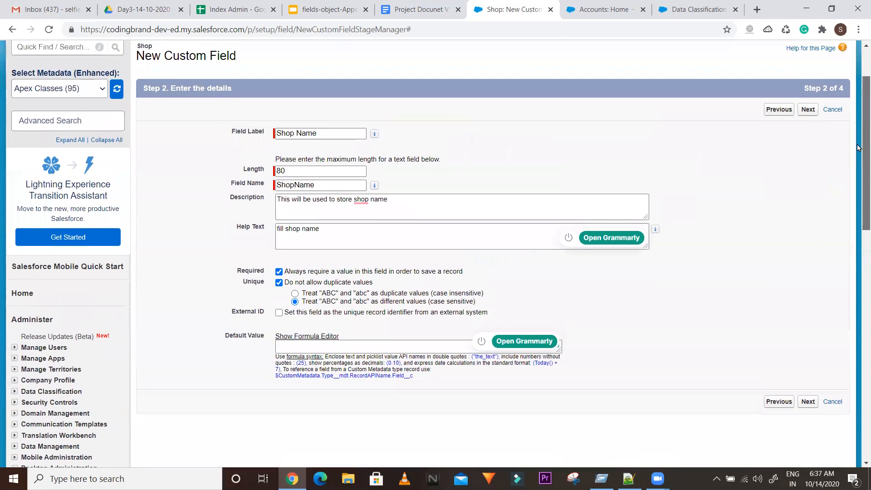
{"action": "left_click", "coordinate": [804, 403]}
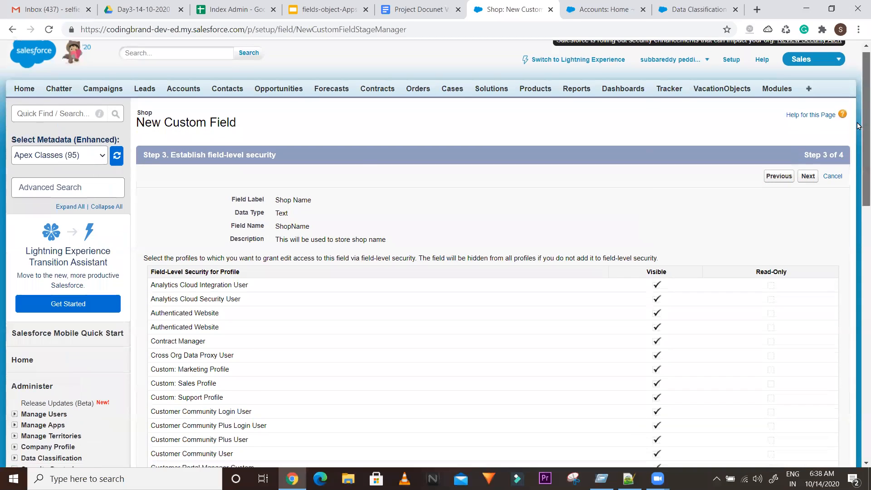
{"action": "scroll", "coordinate": [857, 77], "scroll_direction": "down", "scroll_amount": 3}
{"action": "scroll", "coordinate": [858, 98], "scroll_direction": "up", "scroll_amount": 2}
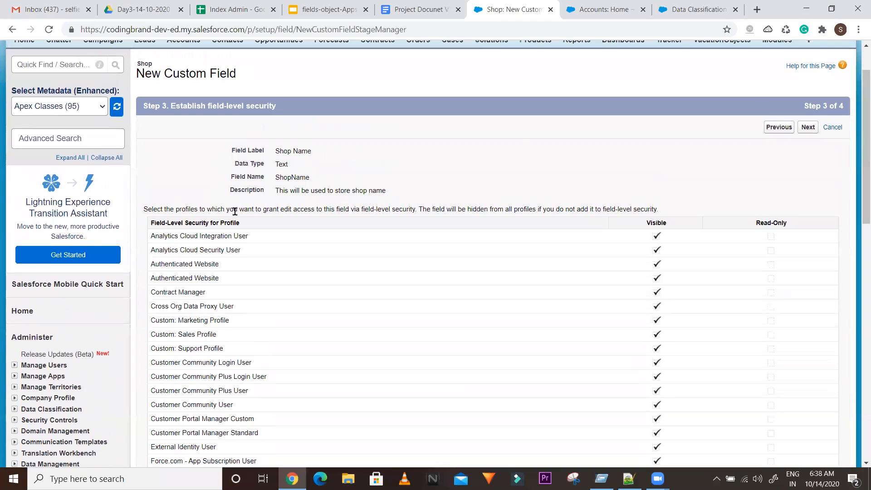
{"action": "left_click_drag", "start_coordinate": [239, 222], "coordinate": [153, 222]}
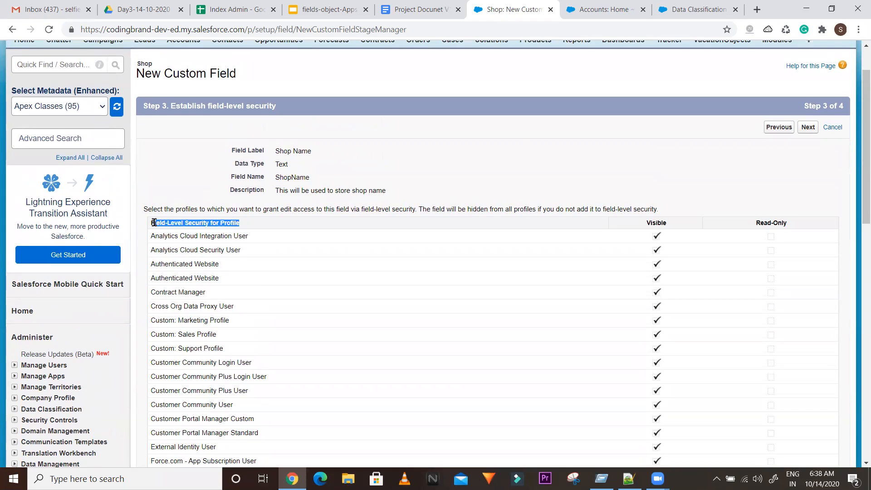
{"action": "left_click", "coordinate": [211, 178]}
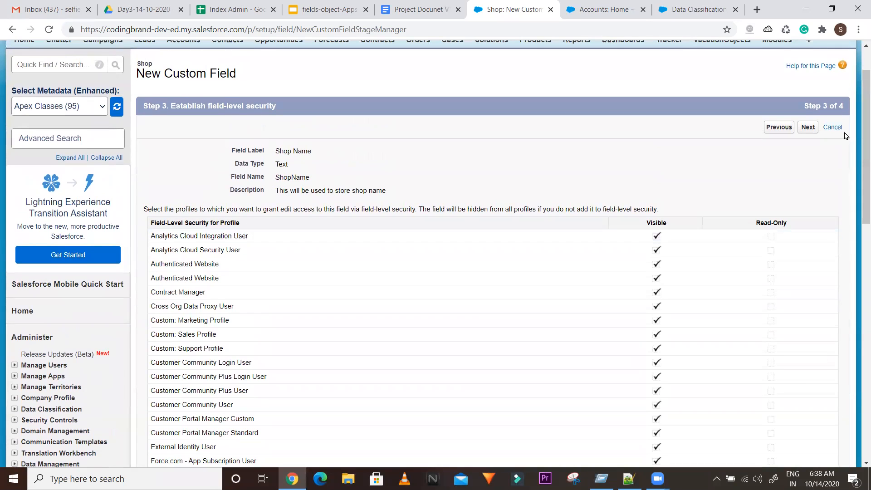
{"action": "left_click_drag", "start_coordinate": [857, 140], "coordinate": [857, 263]}
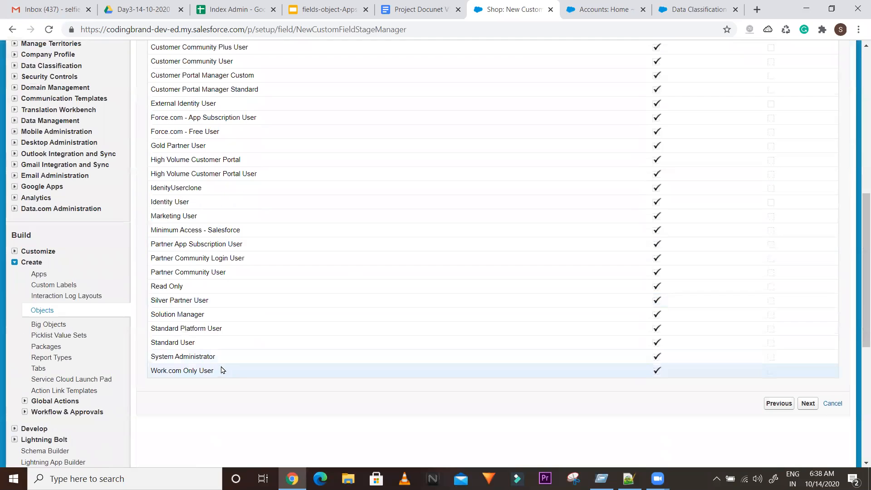
{"action": "mouse_move", "coordinate": [217, 365]}
{"action": "left_mouse_down"}
{"action": "mouse_move", "coordinate": [166, 86]}
{"action": "mouse_move", "coordinate": [156, 72]}
{"action": "left_mouse_up"}
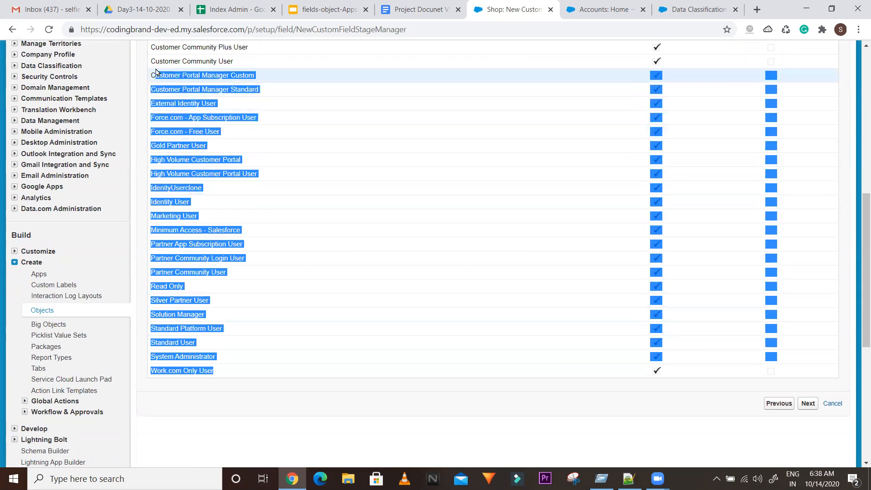
{"action": "left_click", "coordinate": [157, 67]}
{"action": "scroll", "coordinate": [157, 64], "scroll_direction": "up", "scroll_amount": 5}
{"action": "scroll", "coordinate": [168, 165], "scroll_direction": "up", "scroll_amount": 2}
{"action": "left_click_drag", "start_coordinate": [168, 165], "coordinate": [163, 262]}
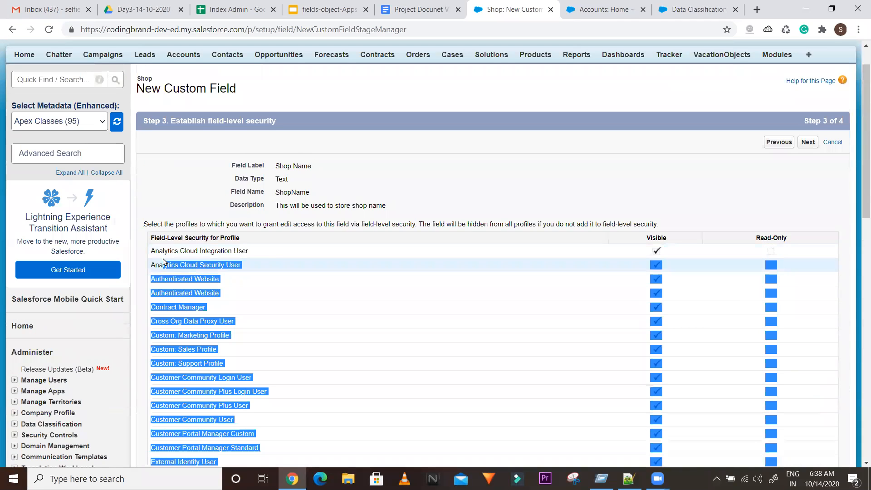
{"action": "left_click", "coordinate": [675, 197]}
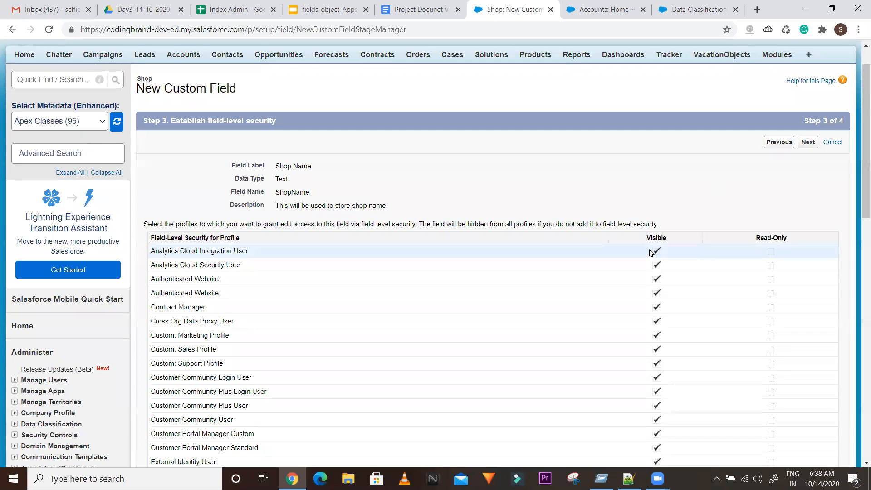
Step: Accept the field-level security, keep the field on Shop Layout and save the Shop Name field
{"action": "left_click", "coordinate": [807, 142]}
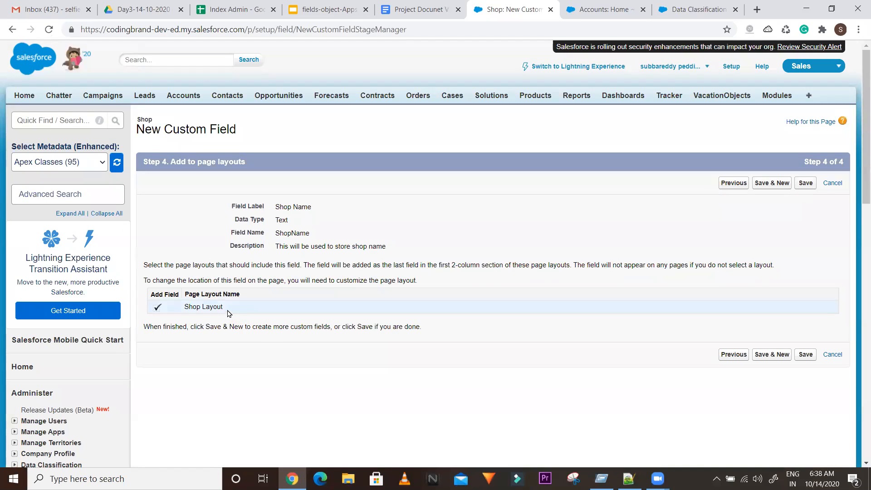
{"action": "left_click_drag", "start_coordinate": [223, 307], "coordinate": [182, 308]}
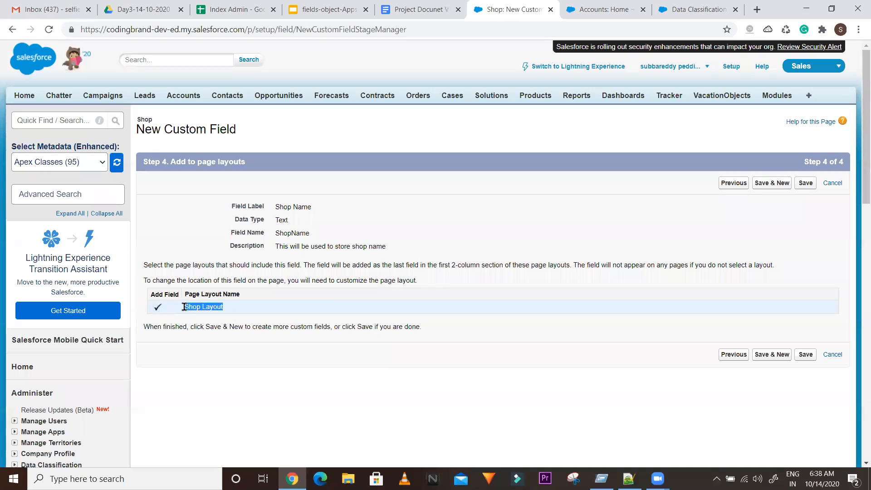
{"action": "left_click", "coordinate": [220, 360]}
{"action": "left_click", "coordinate": [802, 185]}
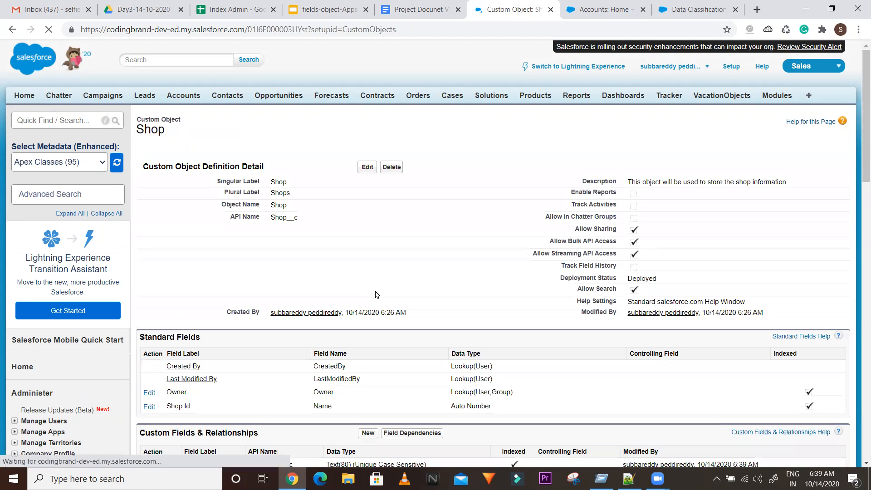
Step: Compare the API name of the custom Shop Name field with the field name of the standard Shop Id field
{"action": "left_click_drag", "start_coordinate": [861, 132], "coordinate": [858, 206]}
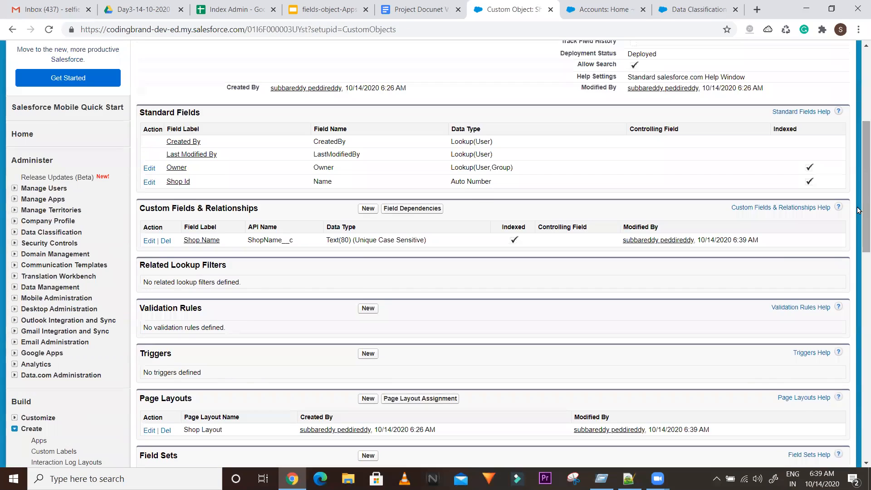
{"action": "double_click", "coordinate": [267, 240]}
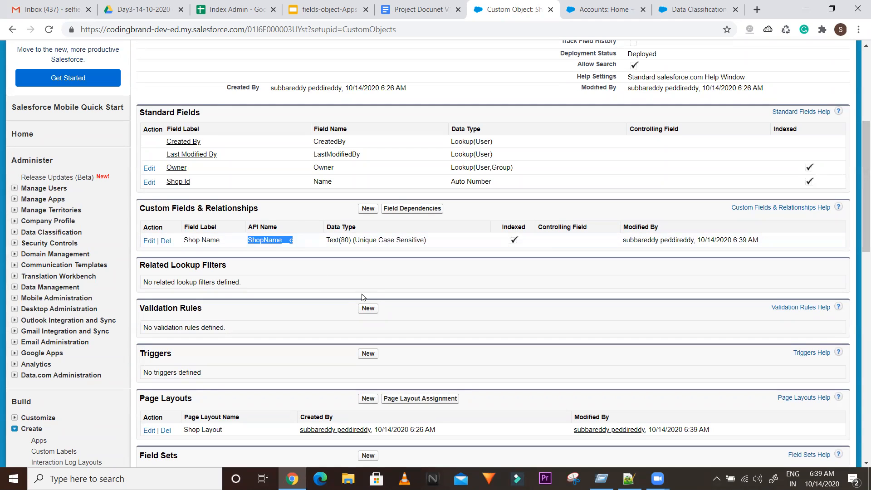
{"action": "left_click", "coordinate": [300, 249]}
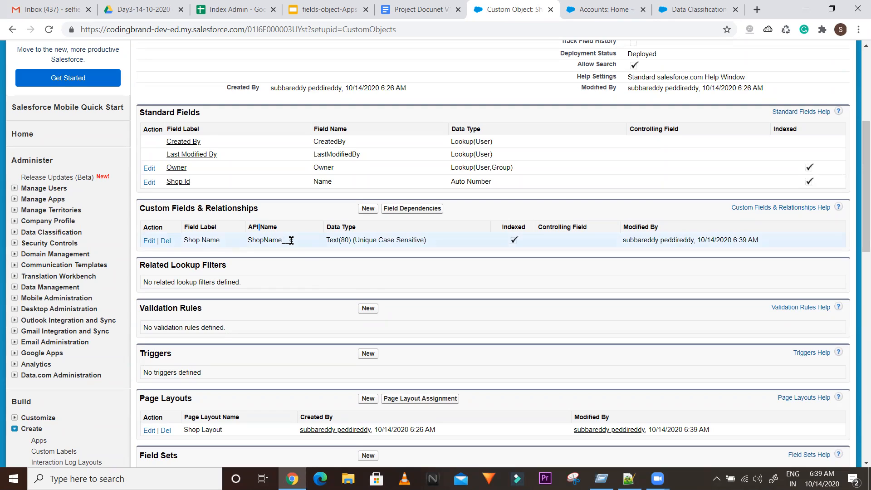
{"action": "double_click", "coordinate": [322, 182]}
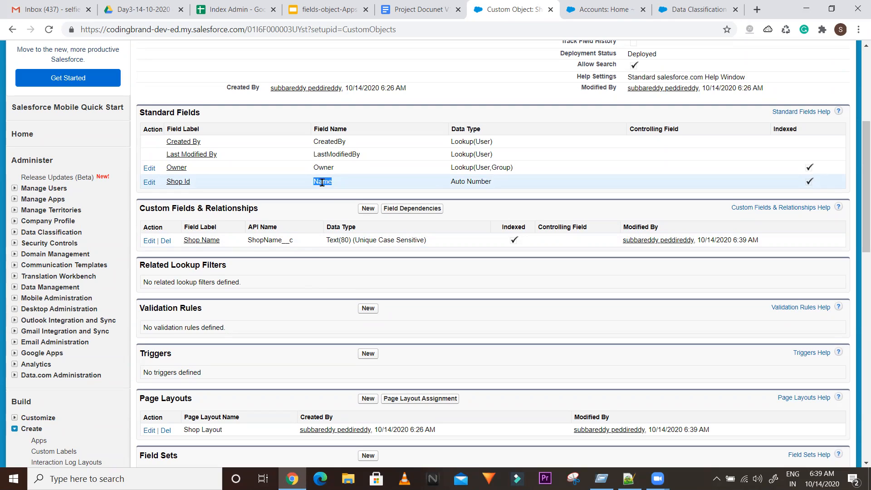
{"action": "left_click", "coordinate": [281, 241]}
{"action": "left_click_drag", "start_coordinate": [281, 241], "coordinate": [293, 243]}
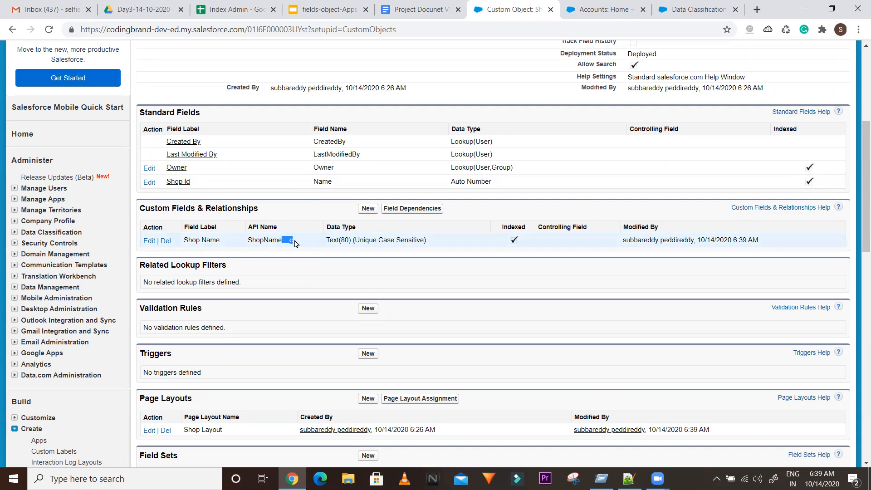
{"action": "left_click", "coordinate": [320, 180]}
{"action": "double_click", "coordinate": [317, 182]}
{"action": "left_click", "coordinate": [337, 188]}
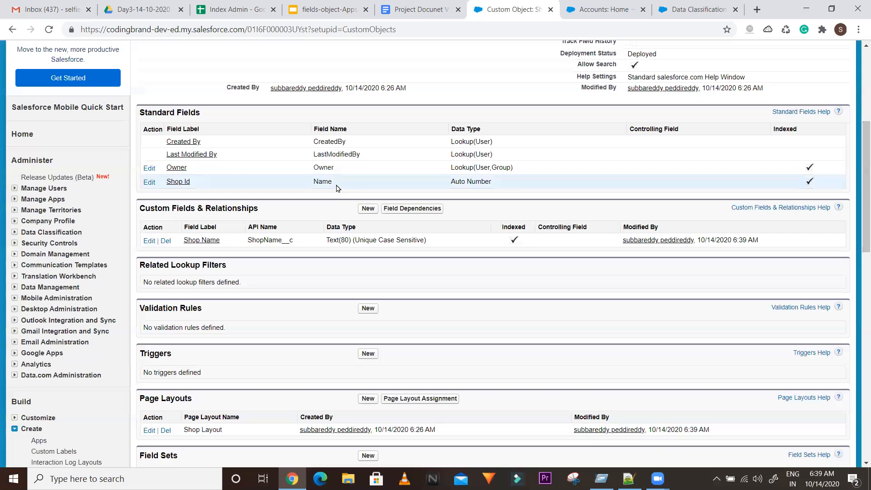
{"action": "left_click_drag", "start_coordinate": [283, 238], "coordinate": [295, 240]}
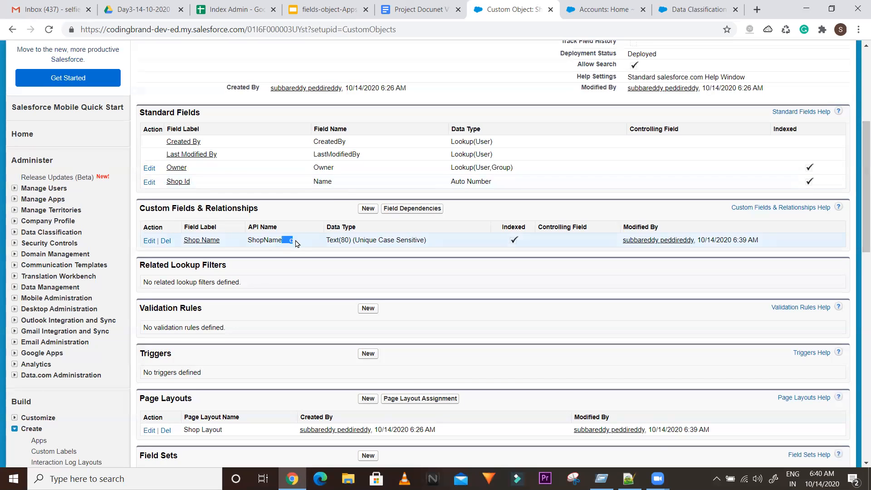
{"action": "left_click", "coordinate": [324, 182]}
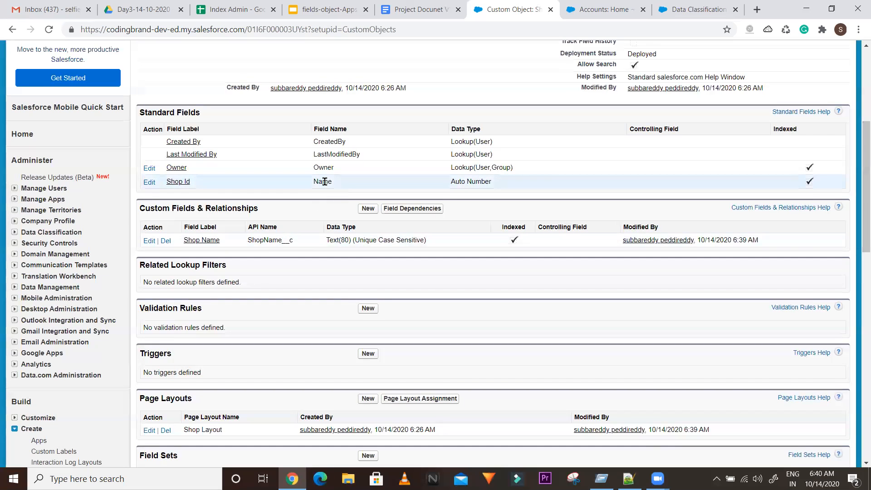
{"action": "left_click_drag", "start_coordinate": [299, 241], "coordinate": [282, 242]}
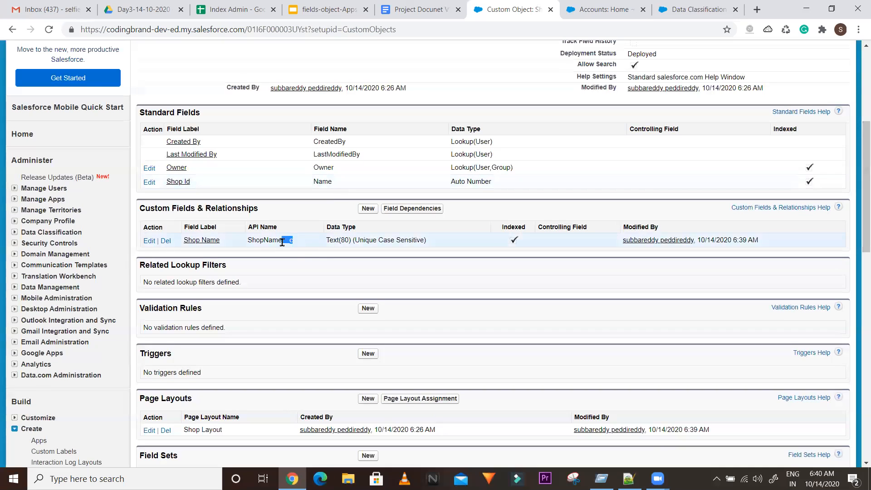
{"action": "left_click", "coordinate": [295, 244]}
Step: Examine the Shop object's own API name in its definition details and its list of page layouts
{"action": "scroll", "coordinate": [299, 237], "scroll_direction": "up", "scroll_amount": 5}
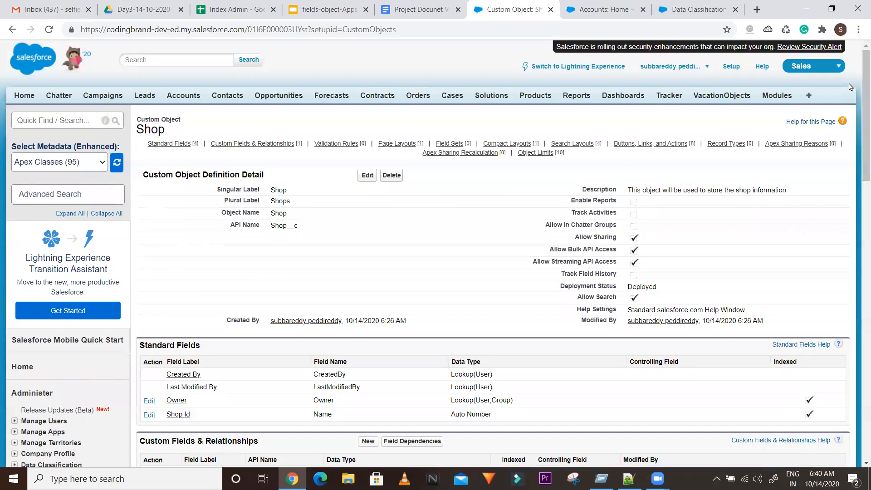
{"action": "left_click_drag", "start_coordinate": [287, 225], "coordinate": [308, 231]}
{"action": "left_click", "coordinate": [337, 236]}
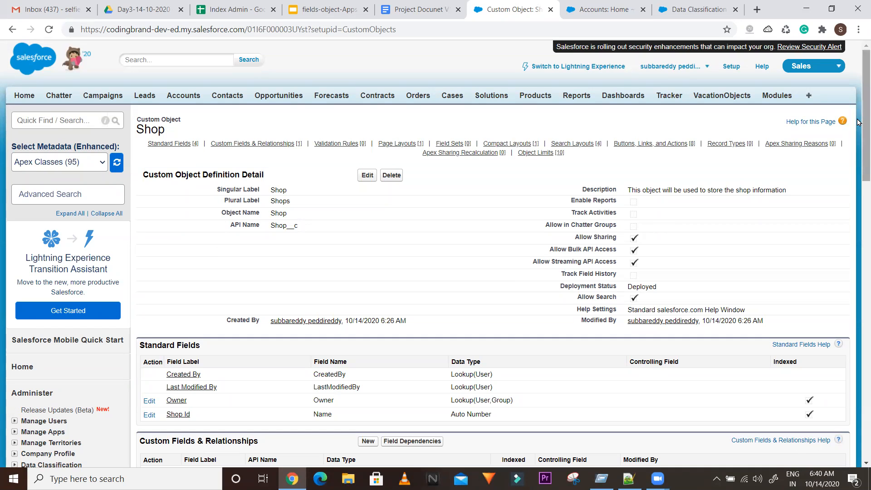
{"action": "left_click_drag", "start_coordinate": [858, 125], "coordinate": [859, 187]}
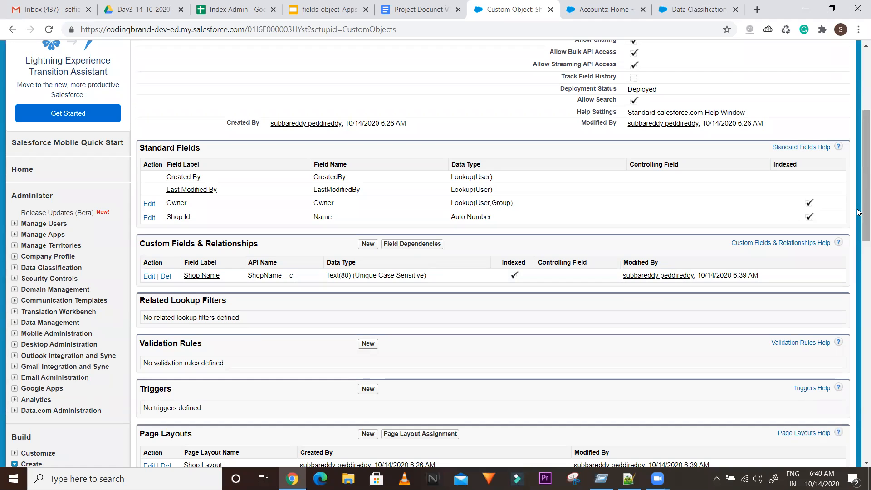
{"action": "left_click_drag", "start_coordinate": [859, 216], "coordinate": [858, 243]}
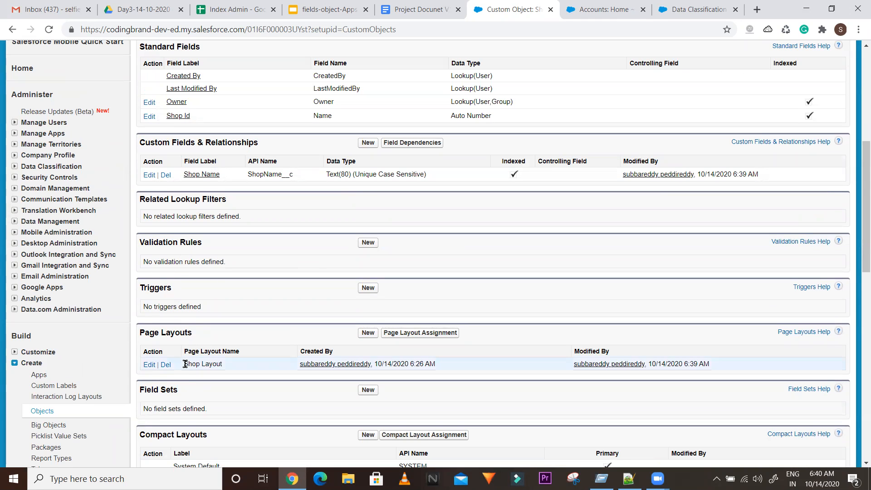
{"action": "left_click_drag", "start_coordinate": [859, 206], "coordinate": [859, 120]}
{"action": "left_click_drag", "start_coordinate": [858, 164], "coordinate": [856, 83]}
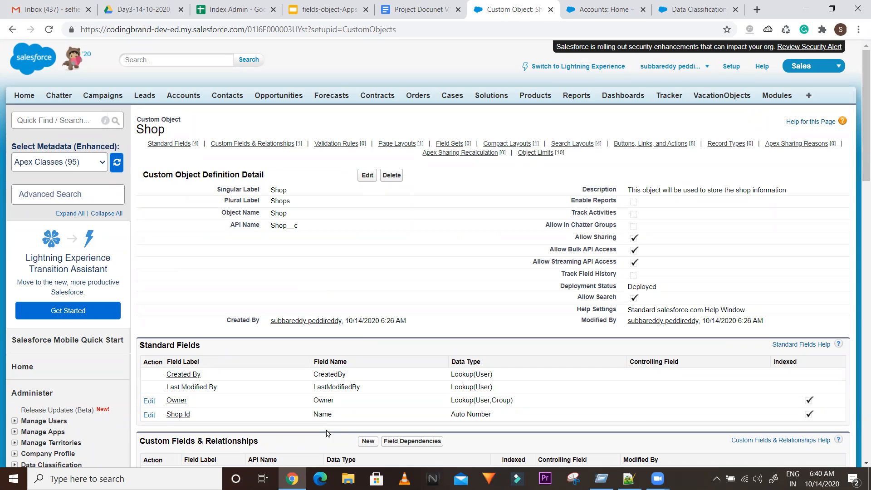
Step: Search the setup for "tab", open Tab Names and Labels, and ignore the pending critical updates
{"action": "left_click", "coordinate": [40, 121]}
{"action": "type", "text": "tab"}
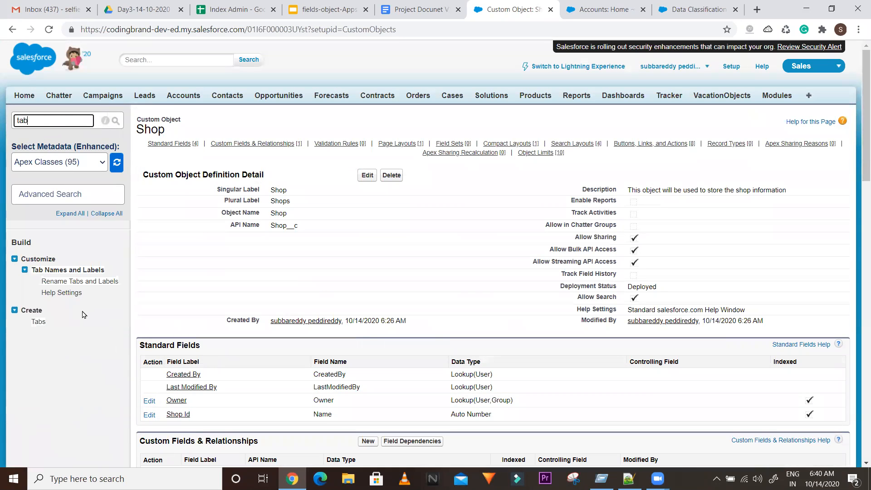
{"action": "left_click", "coordinate": [63, 271]}
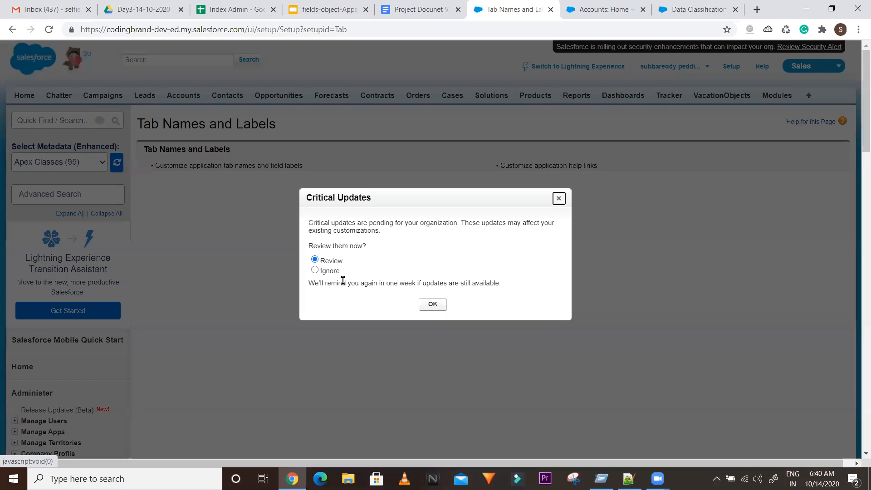
{"action": "left_click", "coordinate": [315, 270]}
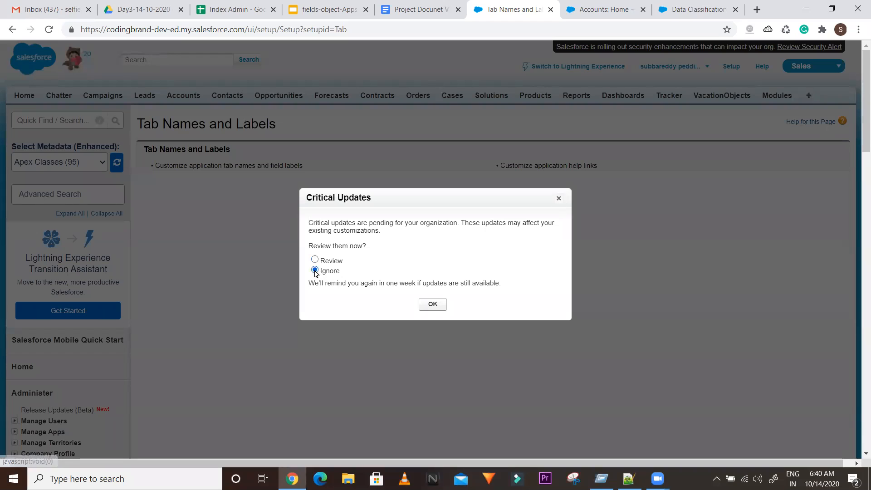
{"action": "left_click", "coordinate": [430, 304]}
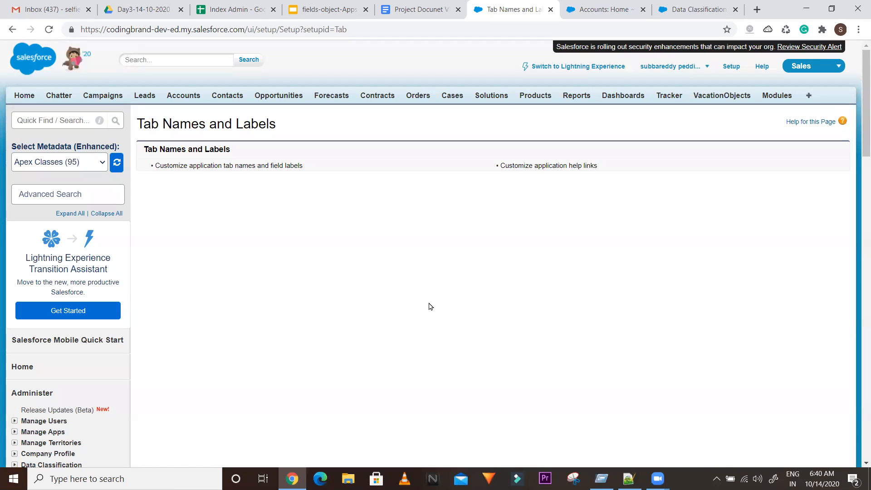
Step: Open the tab and field label renaming page and look for Shops among the custom tabs
{"action": "left_click", "coordinate": [215, 167]}
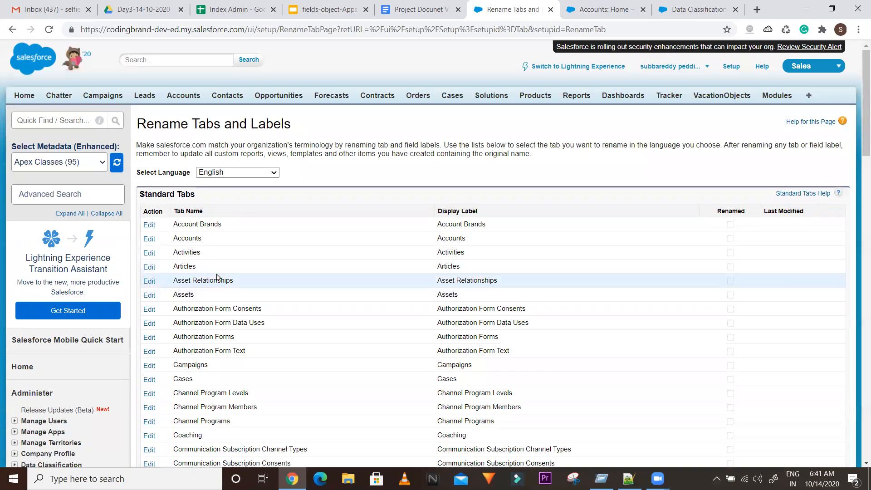
{"action": "left_click_drag", "start_coordinate": [858, 128], "coordinate": [859, 147]}
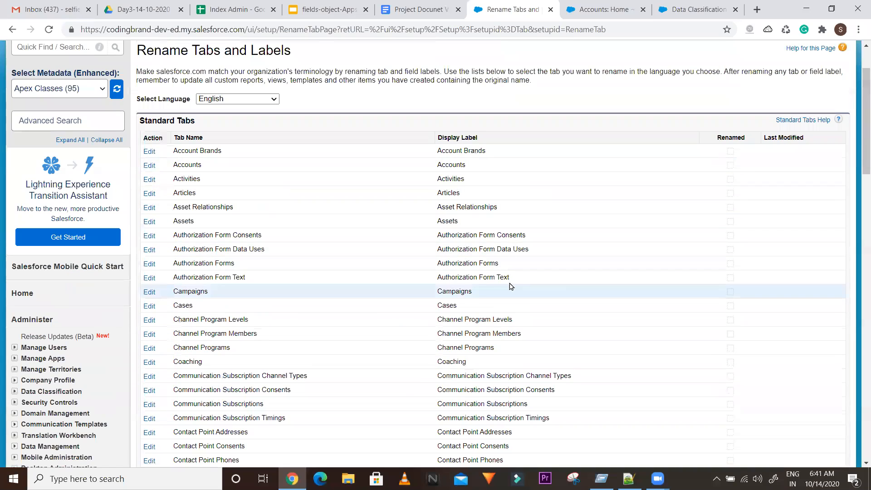
{"action": "left_click_drag", "start_coordinate": [858, 106], "coordinate": [857, 344]}
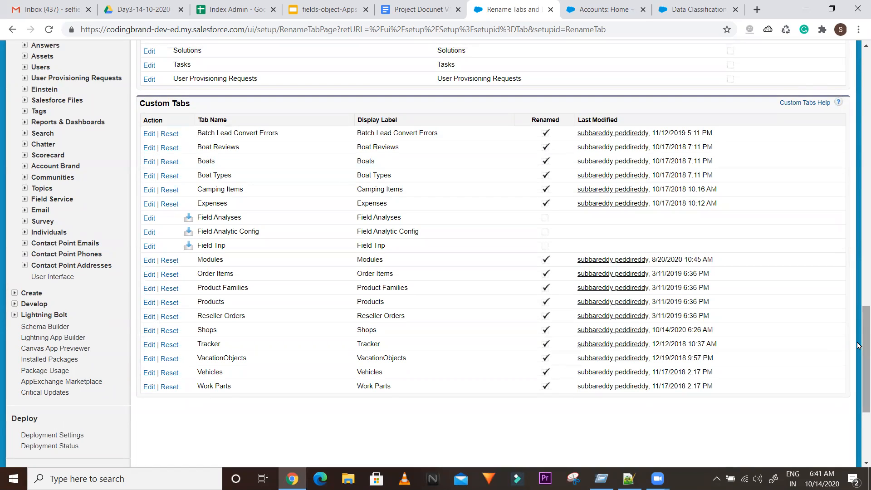
{"action": "double_click", "coordinate": [204, 330]}
{"action": "left_click_drag", "start_coordinate": [859, 309], "coordinate": [856, 13]}
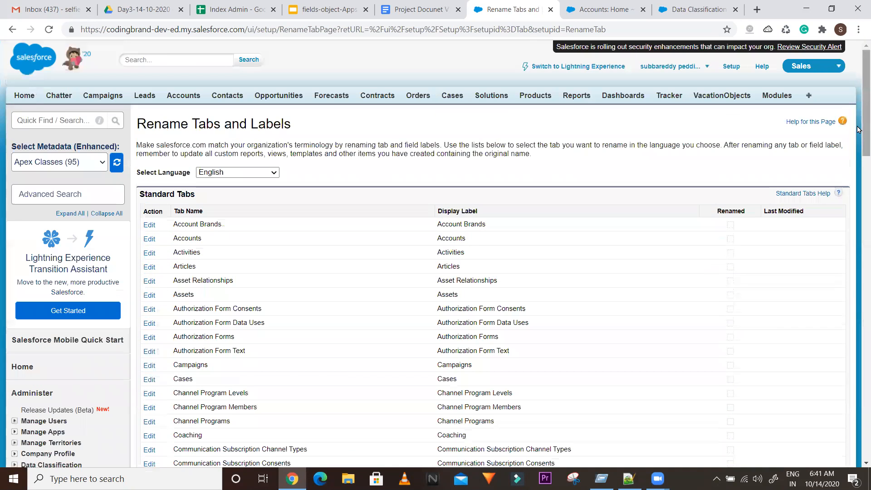
Step: Search the list of all available tabs for "shop" and switch to the already open Accounts home page
{"action": "left_click", "coordinate": [807, 97]}
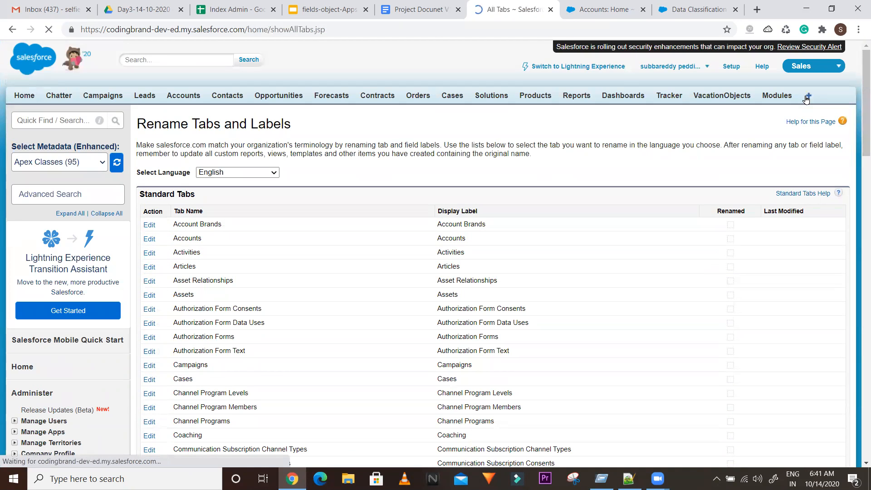
{"action": "key", "text": "ctrl+f"}
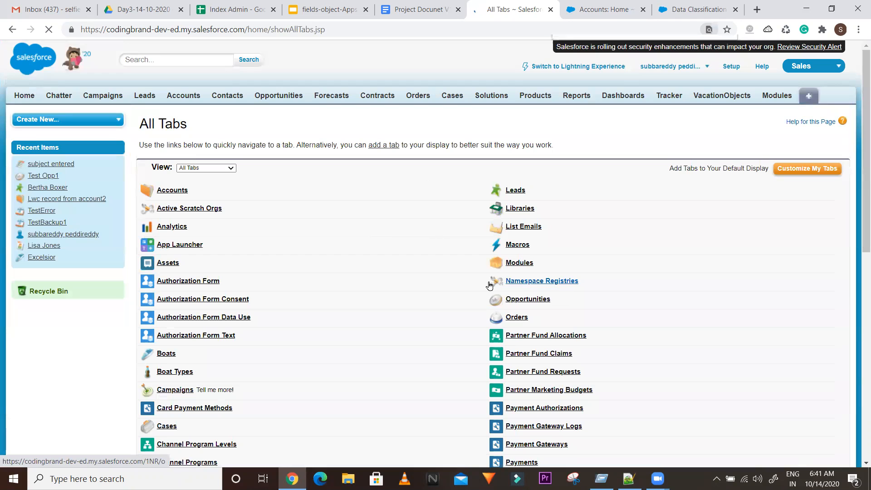
{"action": "type", "text": "sho"}
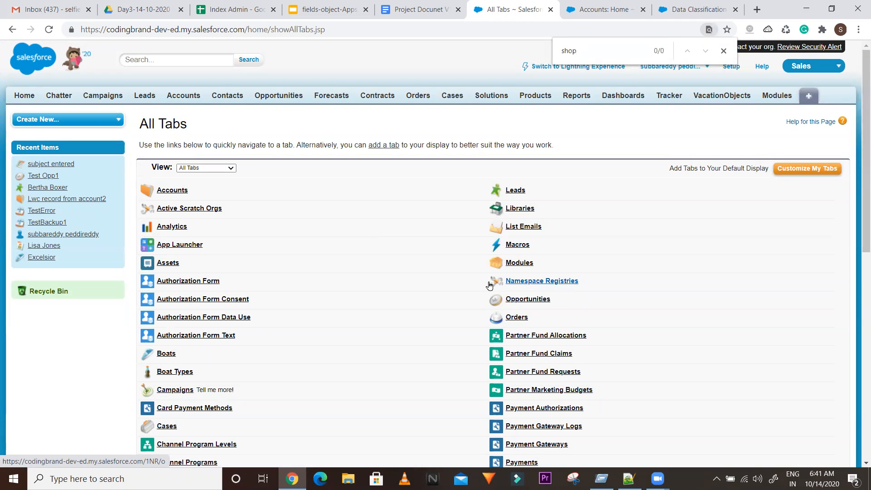
{"action": "type", "text": "p"}
{"action": "left_click_drag", "start_coordinate": [859, 145], "coordinate": [858, 172]}
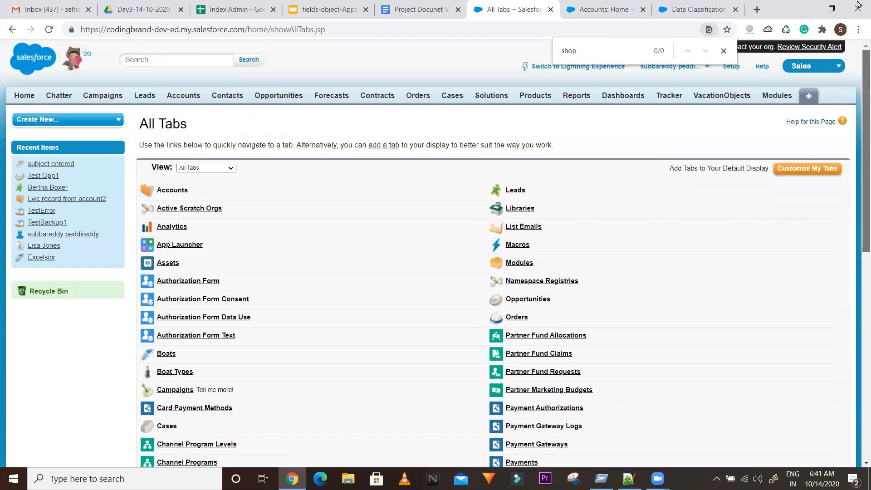
{"action": "left_click", "coordinate": [724, 51]}
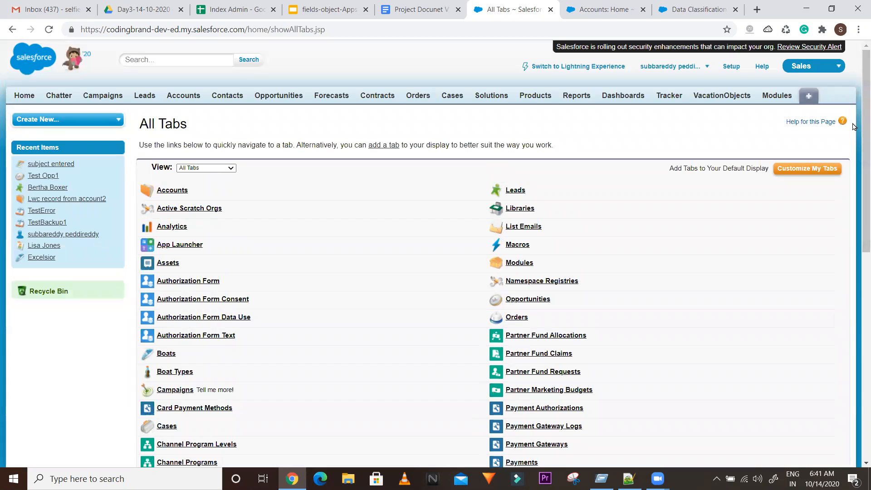
{"action": "mouse_move", "coordinate": [859, 128]}
{"action": "left_mouse_down"}
{"action": "mouse_move", "coordinate": [858, 357]}
{"action": "mouse_move", "coordinate": [855, 124]}
{"action": "left_mouse_up"}
{"action": "left_click", "coordinate": [596, 11]}
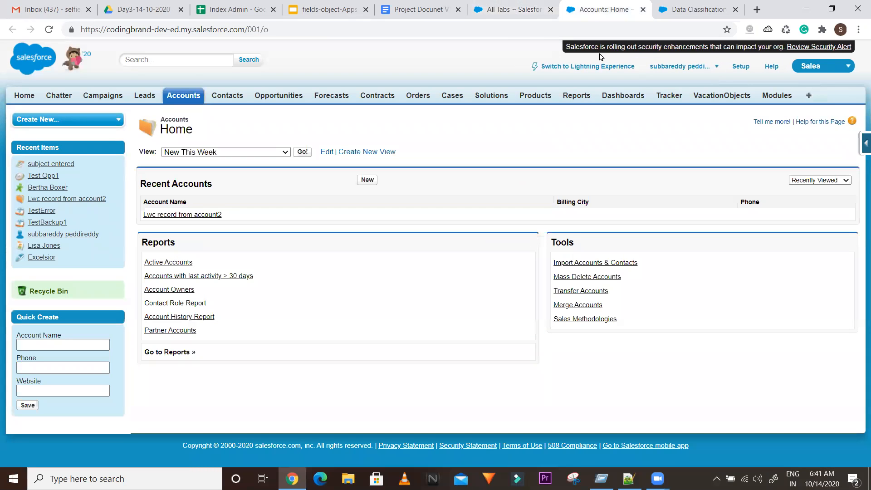